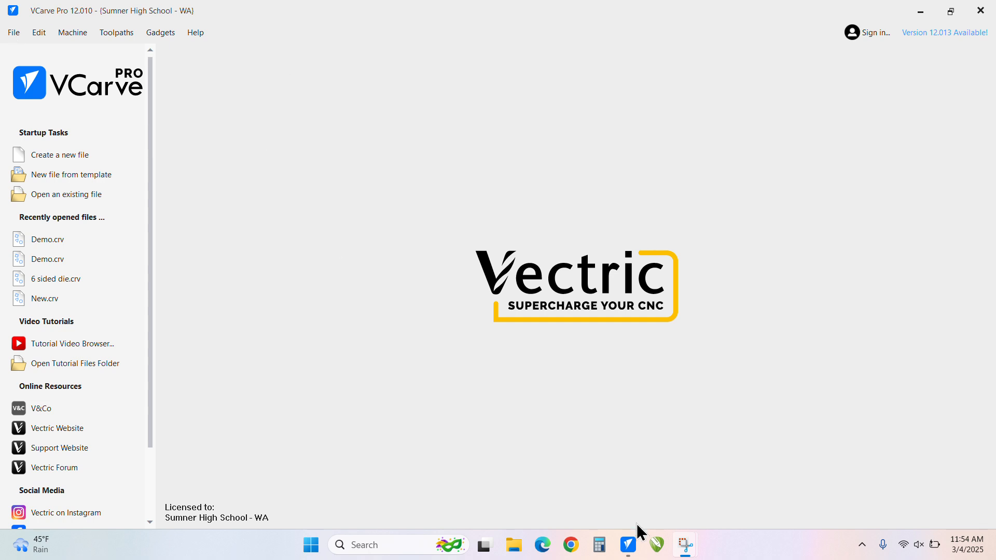
mouse_move(629, 554)
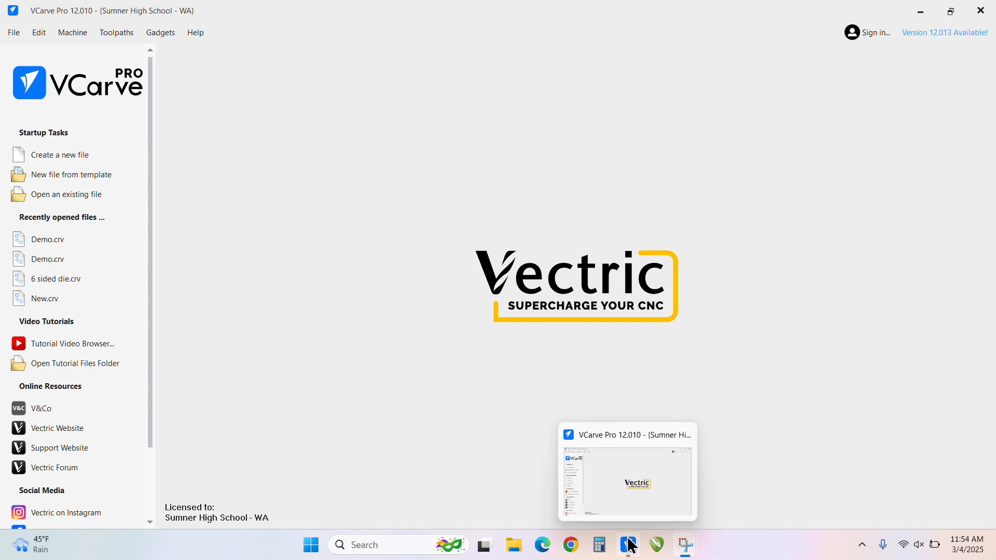
left_click(377, 547)
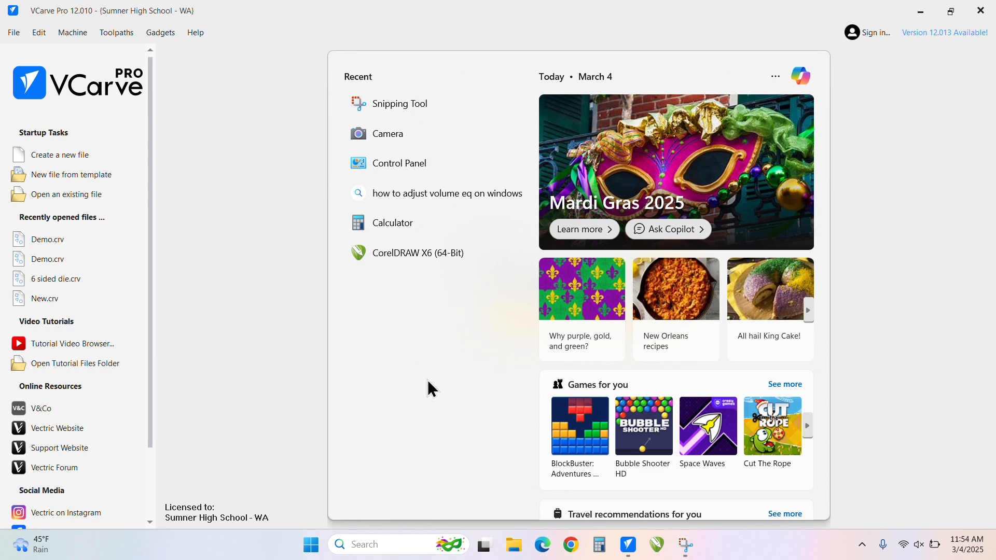
type("vc")
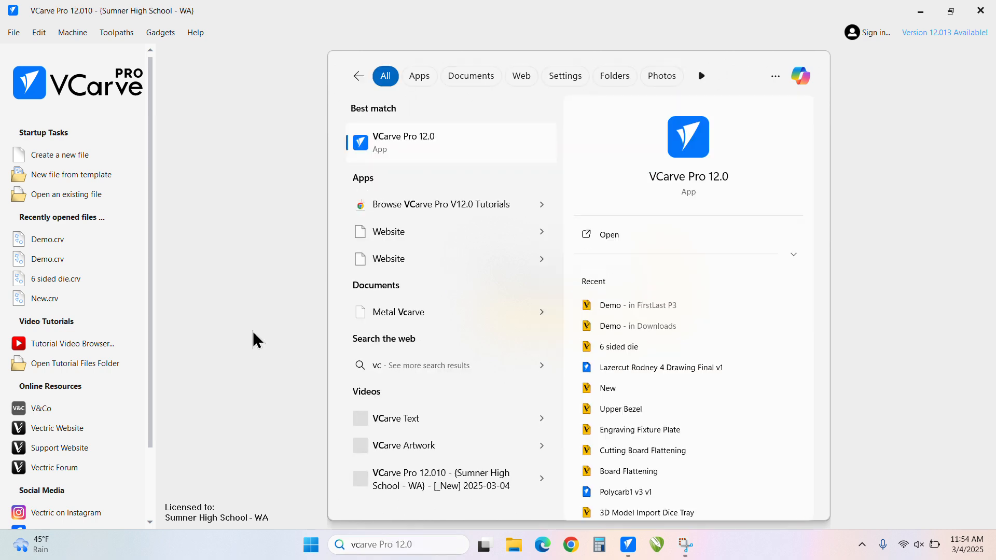
left_click(168, 244)
Create a new single-sided job 8.0 inches wide, 1.1 inches high and 0.06 inches thick
left_click(66, 155)
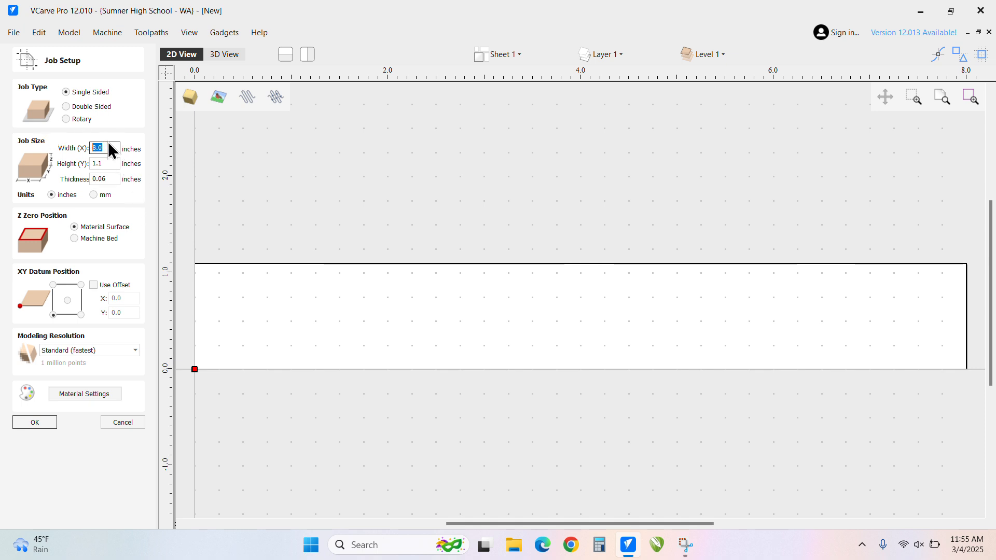
left_click(107, 163)
left_click(115, 179)
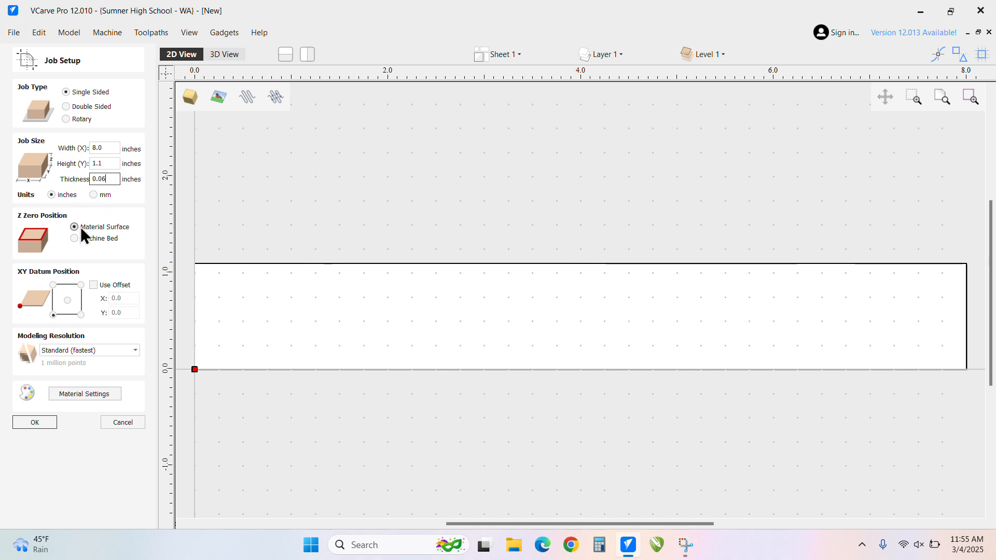
Set the material appearance to Steel and accept the job setup
left_click(110, 396)
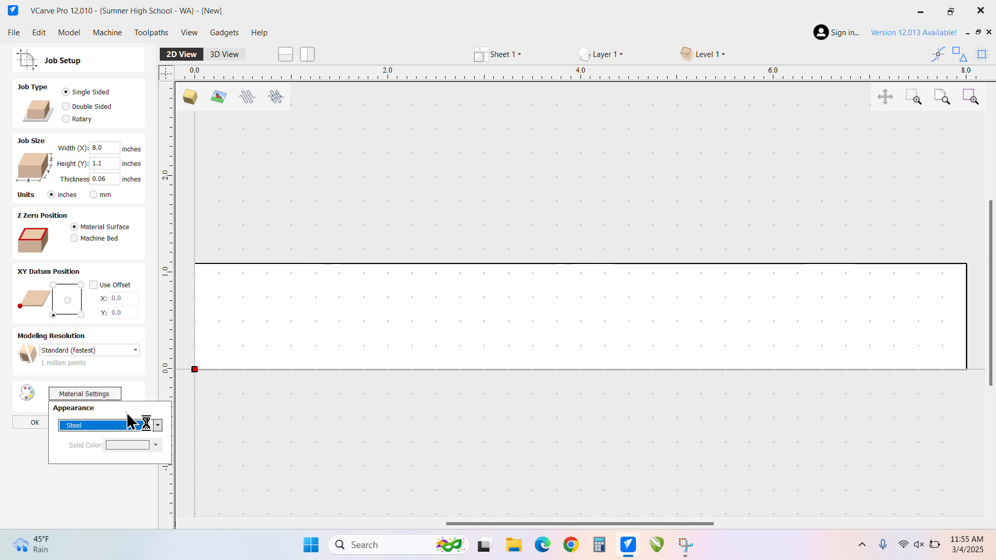
left_click(157, 425)
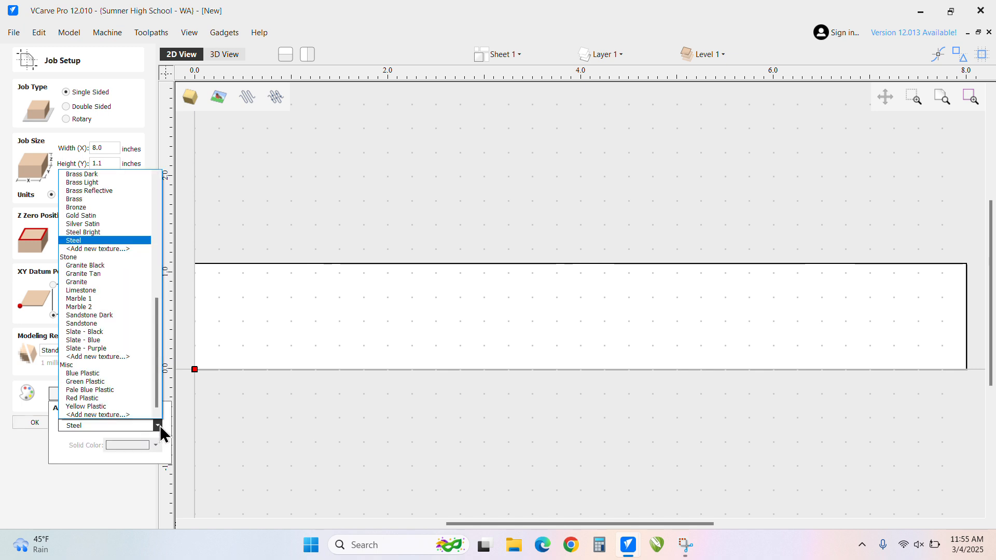
left_click(112, 240)
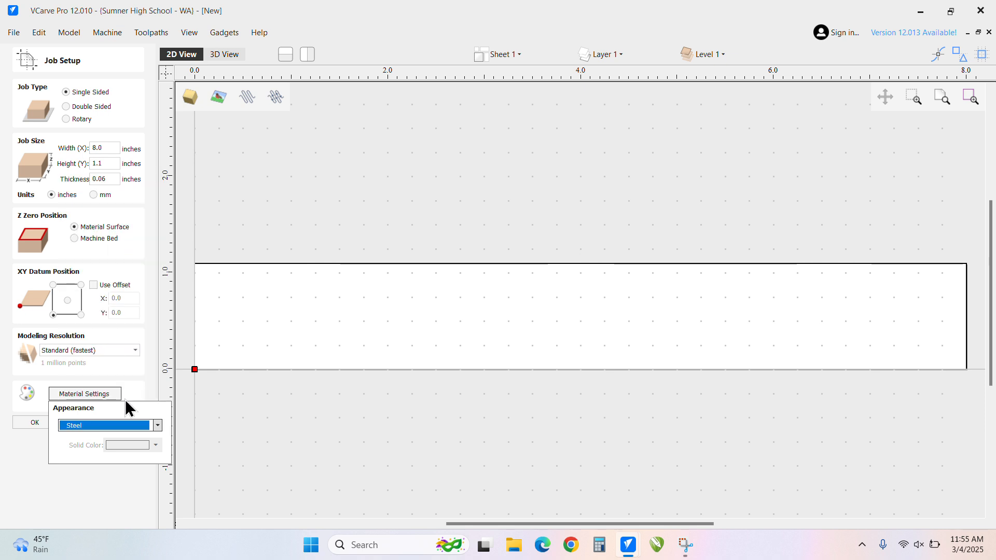
left_click(93, 511)
left_click(35, 422)
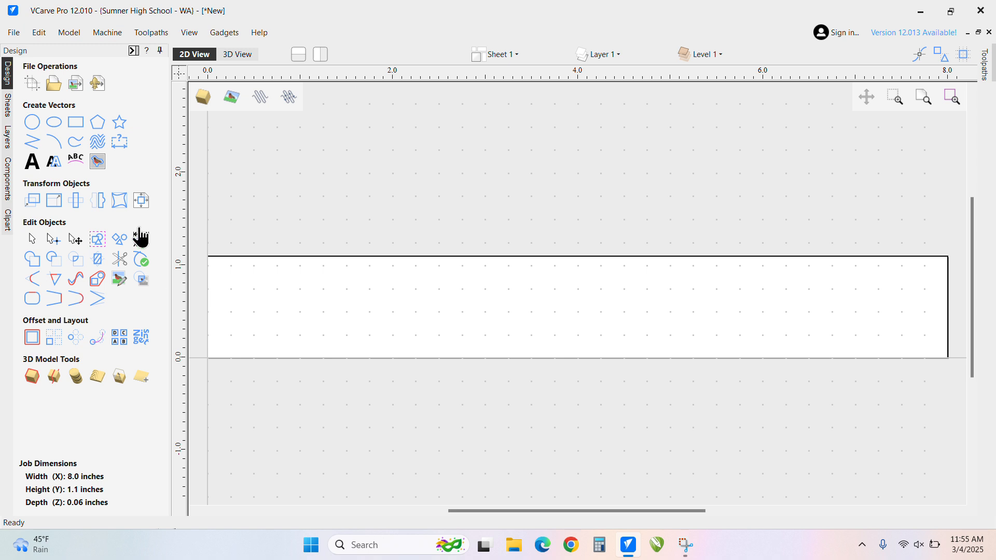
Draw a 0.45 by 0.45 inch square and position it inside the material, flush with the left edge near mid-height
left_click(74, 122)
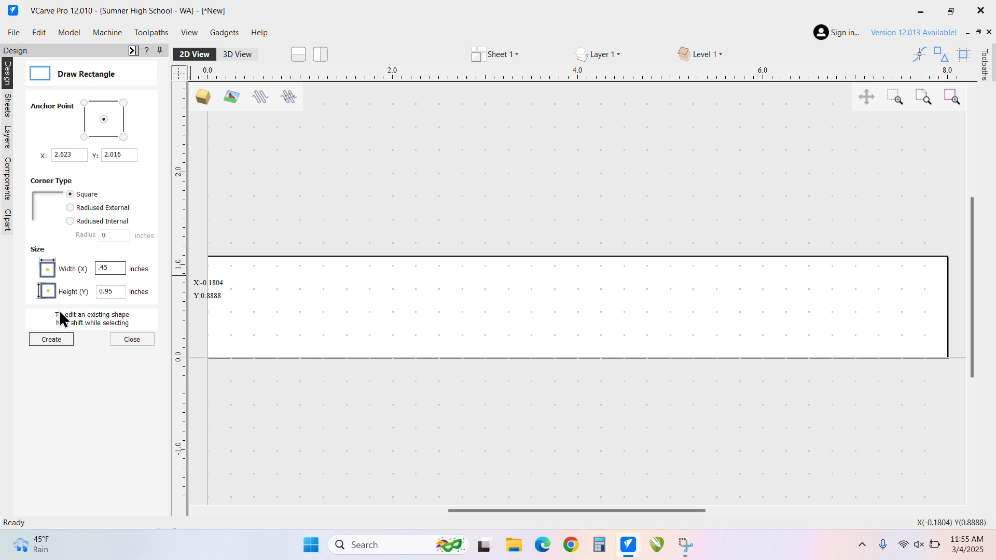
key("Tab")
type(".")
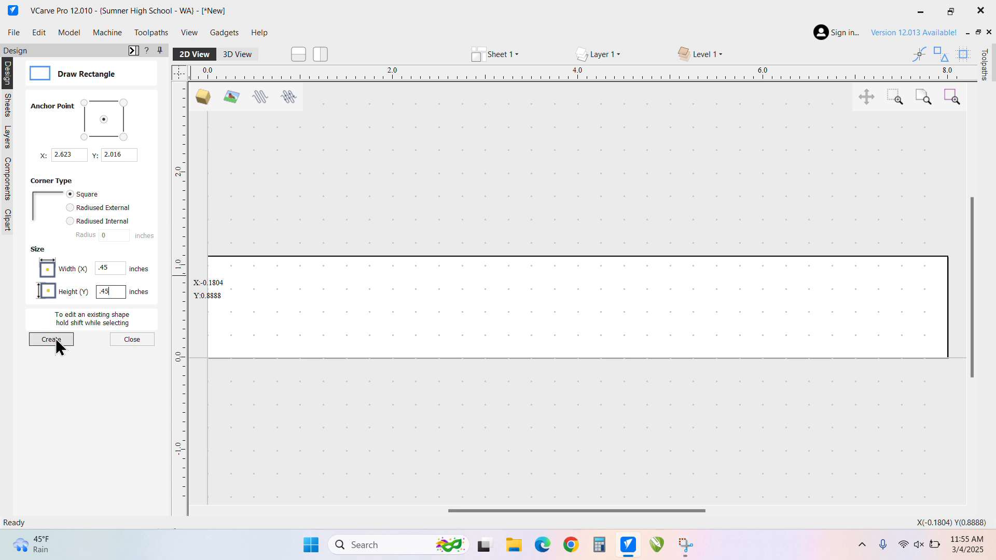
left_click(205, 308)
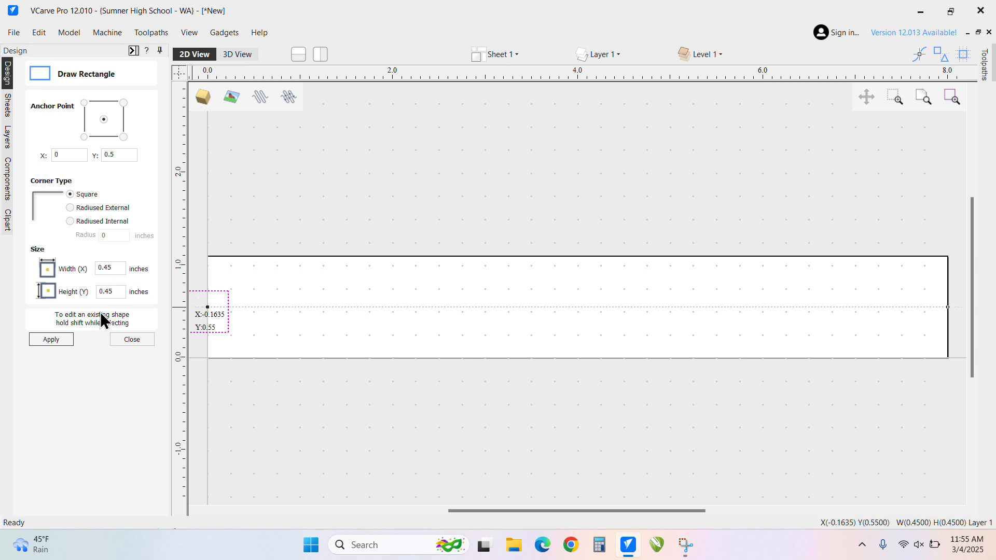
left_click(132, 339)
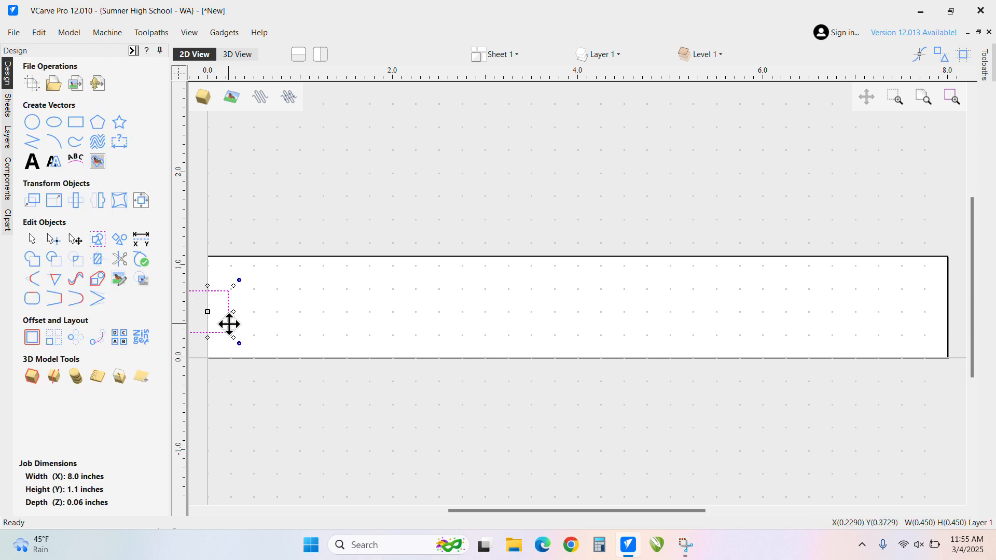
mouse_move(210, 305)
left_mouse_down()
mouse_move(275, 320)
mouse_move(210, 322)
left_mouse_up()
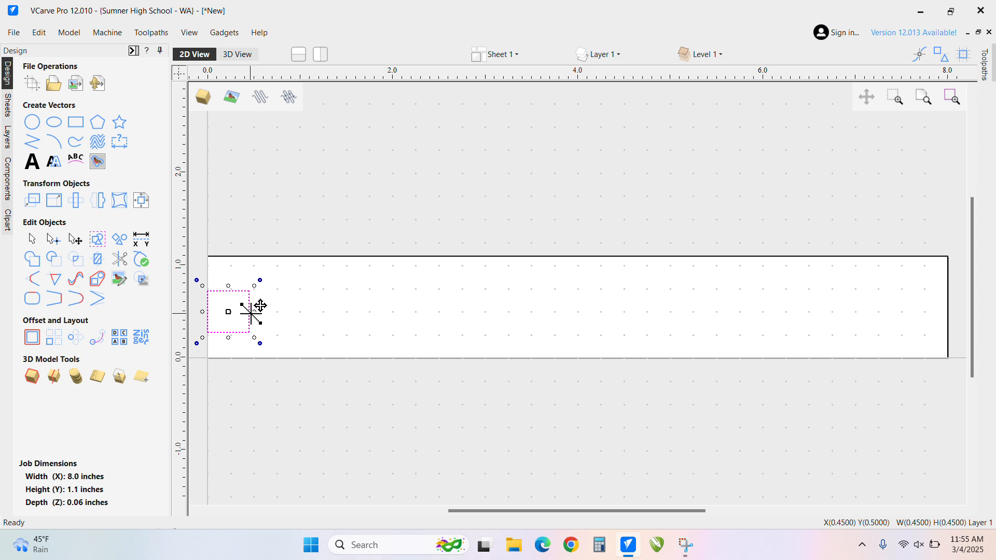
left_click(533, 183)
Turn off grid snapping and draw a 6 by 0.95 inch rectangle centered on the material at X 4, Y 0.55
left_click(79, 125)
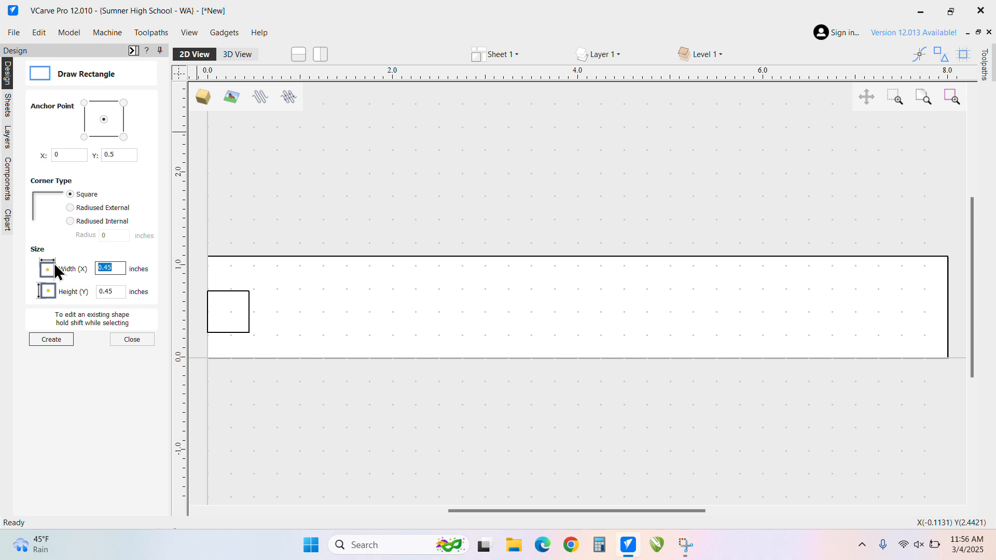
type("6")
left_click(122, 292)
type(".9")
left_click(65, 342)
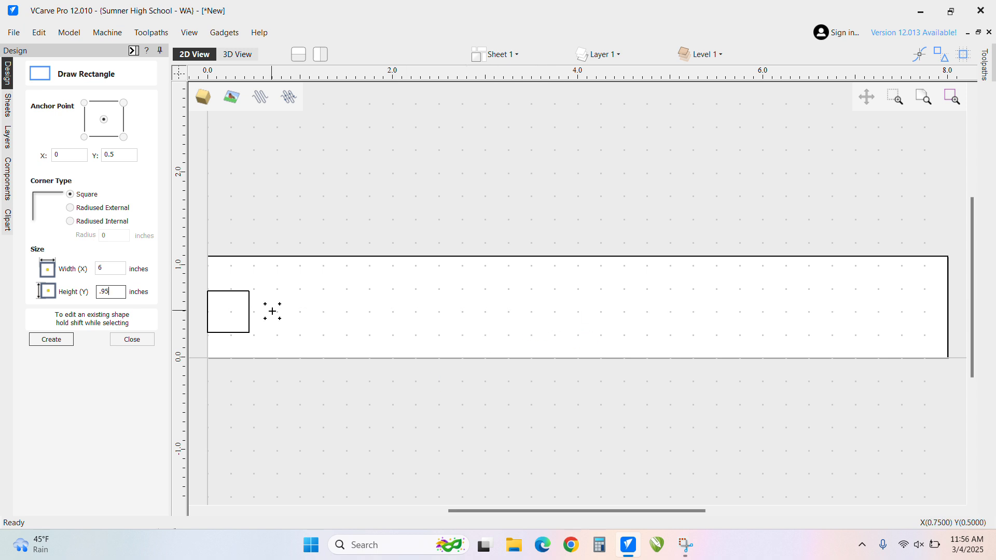
left_click(967, 53)
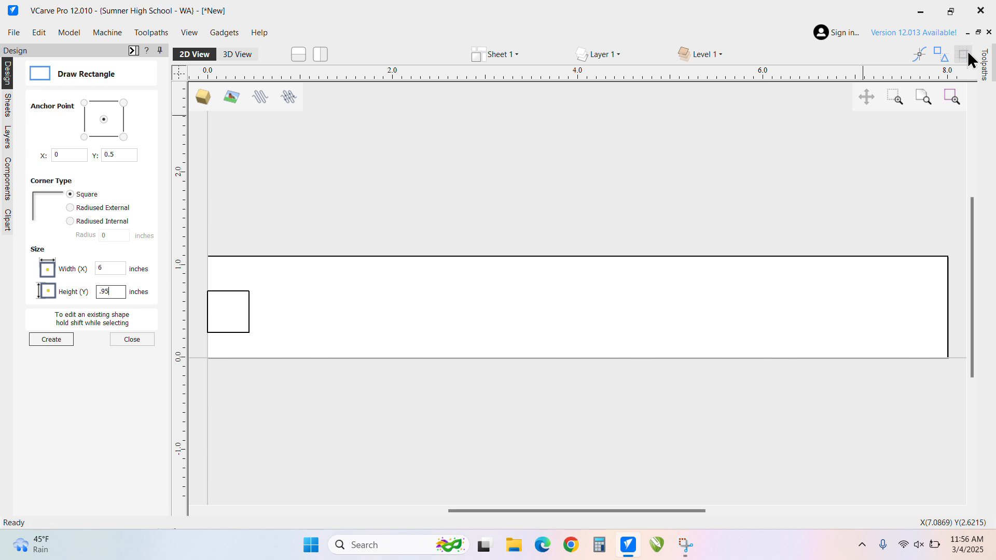
left_click(581, 308)
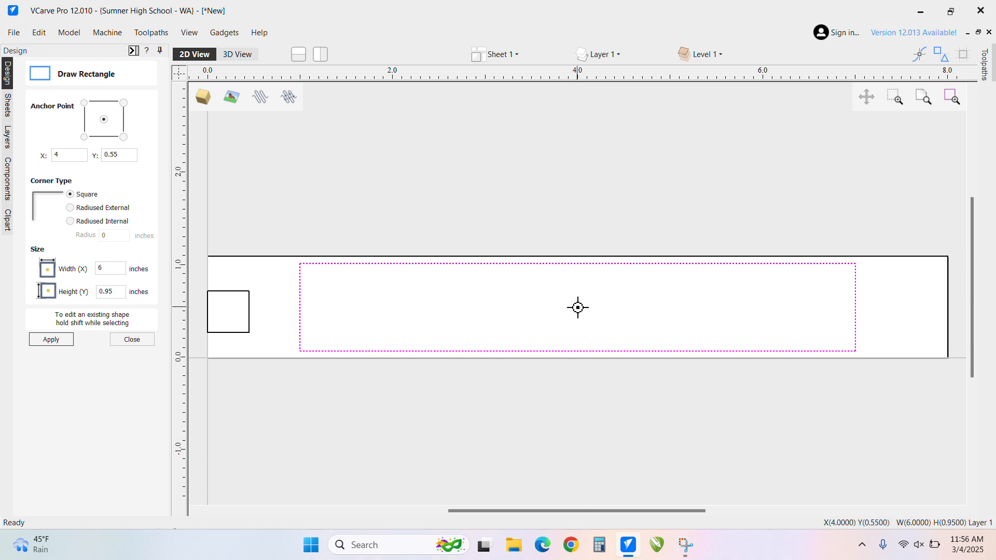
left_click(131, 339)
Move the large rectangle above the material and bring it back with the Center In Material alignment
left_click_drag(443, 261, 374, 170)
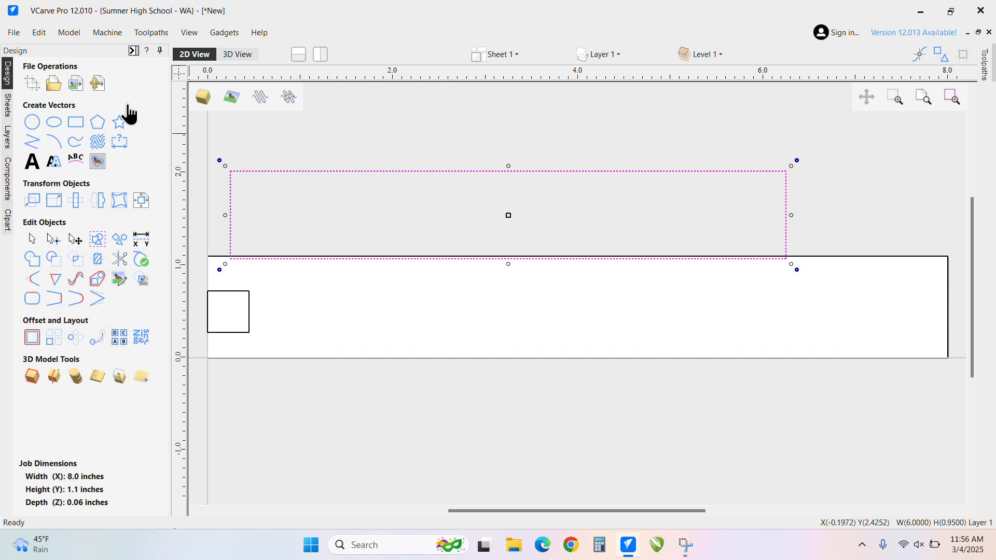
left_click(42, 32)
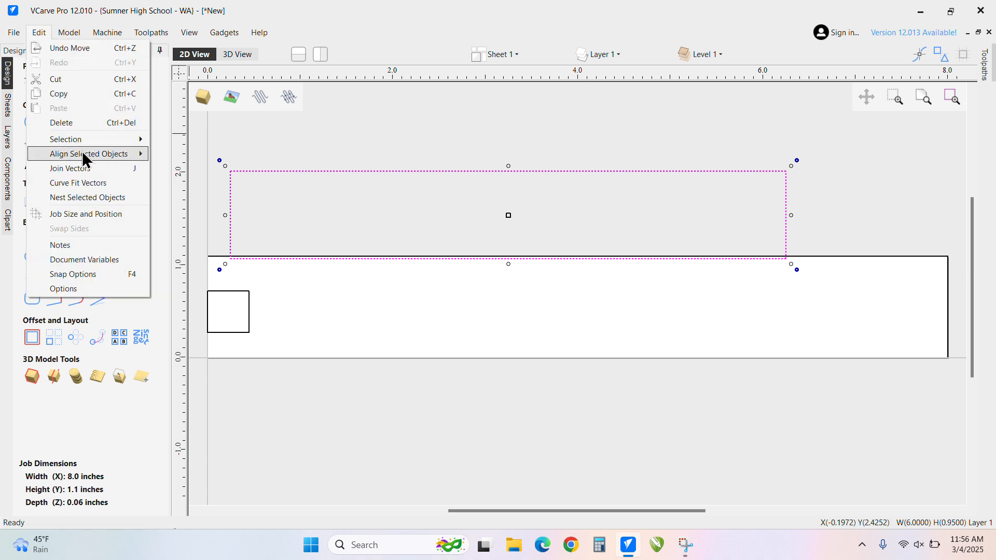
mouse_move(82, 153)
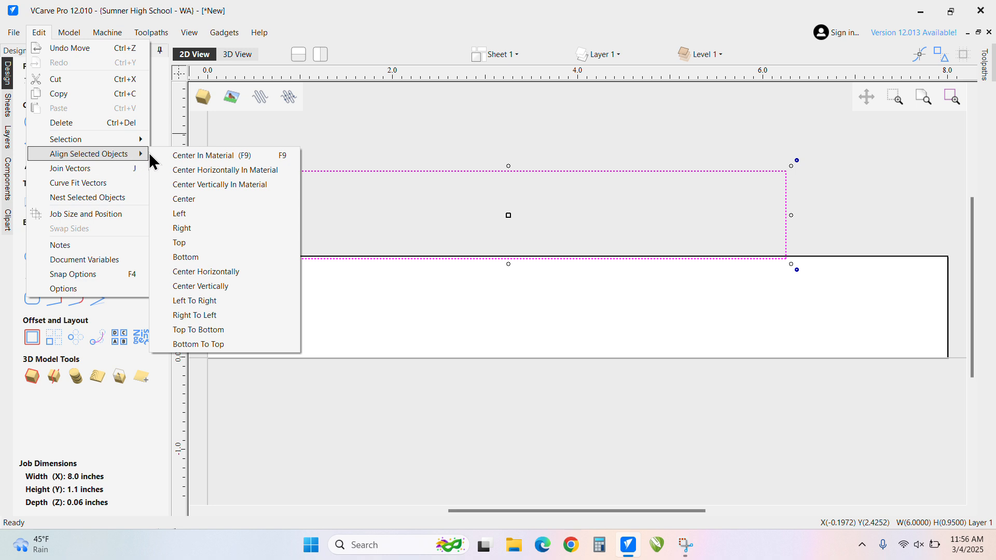
left_click(179, 156)
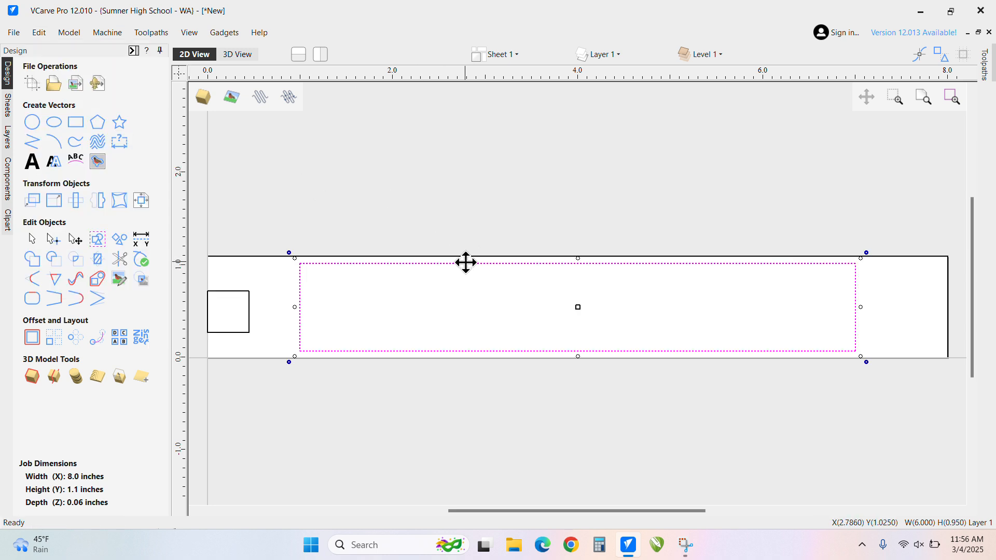
Shift the large rectangle off-center once more, recenter it in the material and leave it deselected
left_click_drag(466, 262, 434, 202)
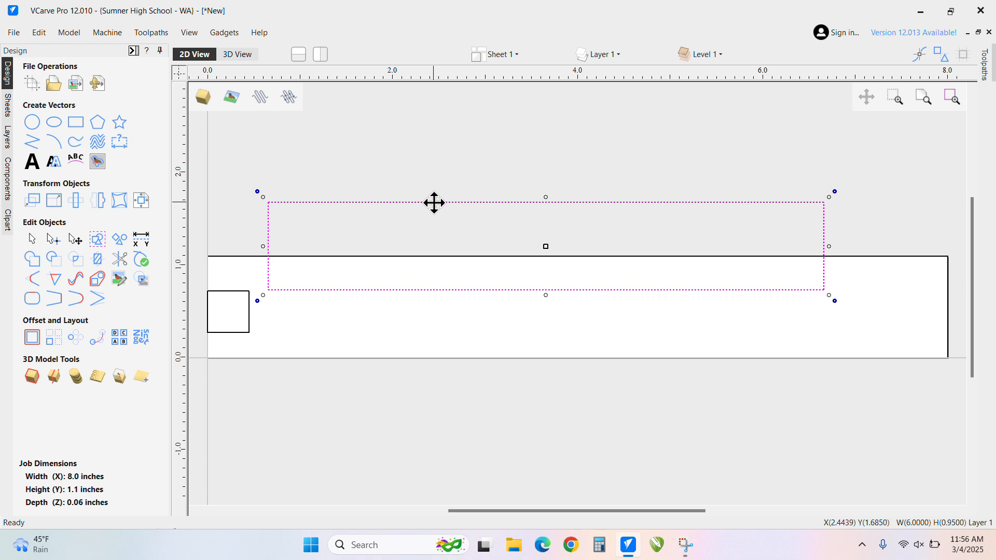
key("Escape")
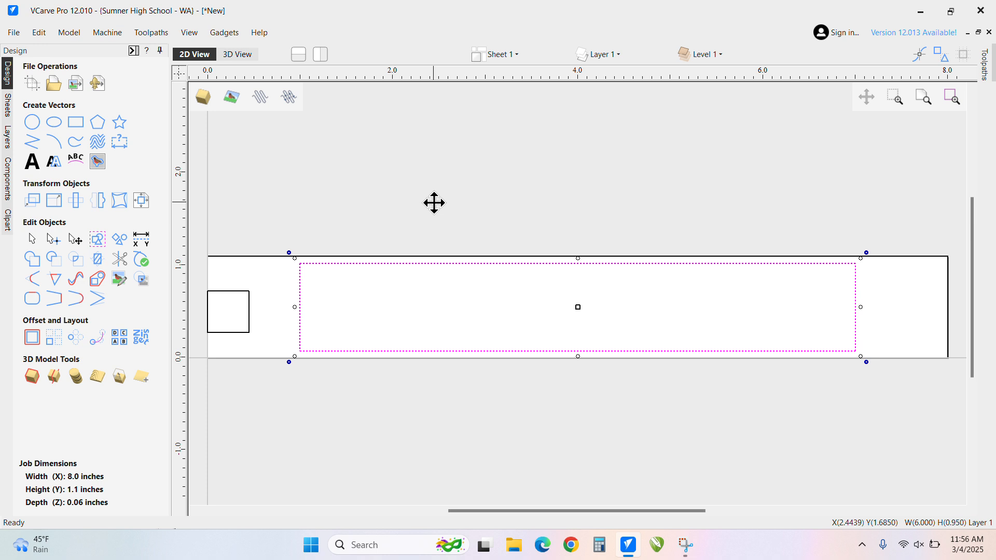
left_click(468, 249)
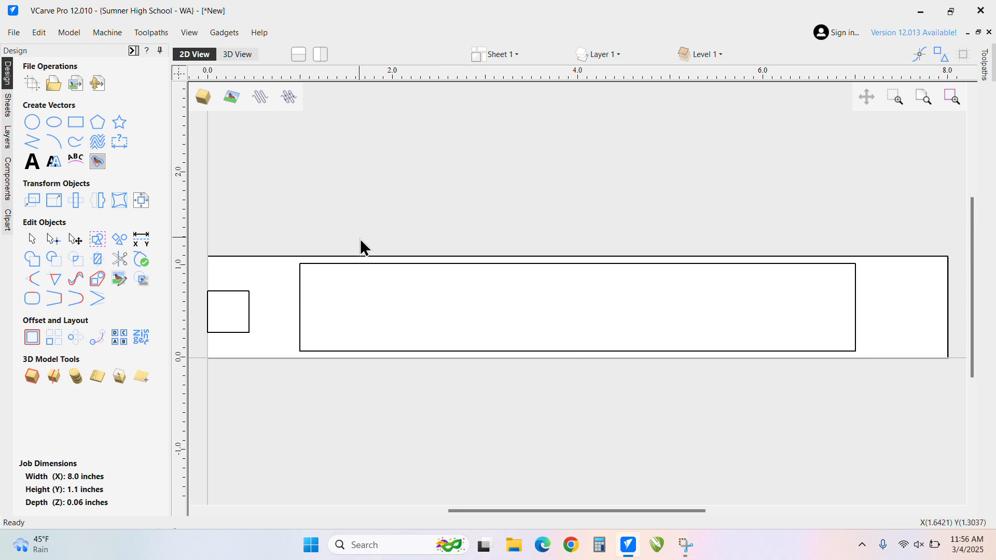
left_click(390, 265)
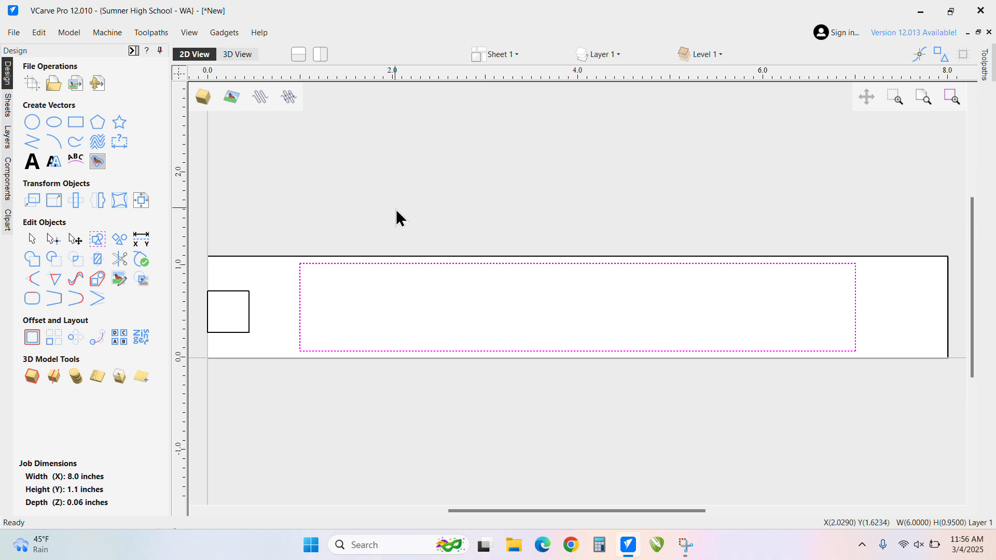
left_click(403, 197)
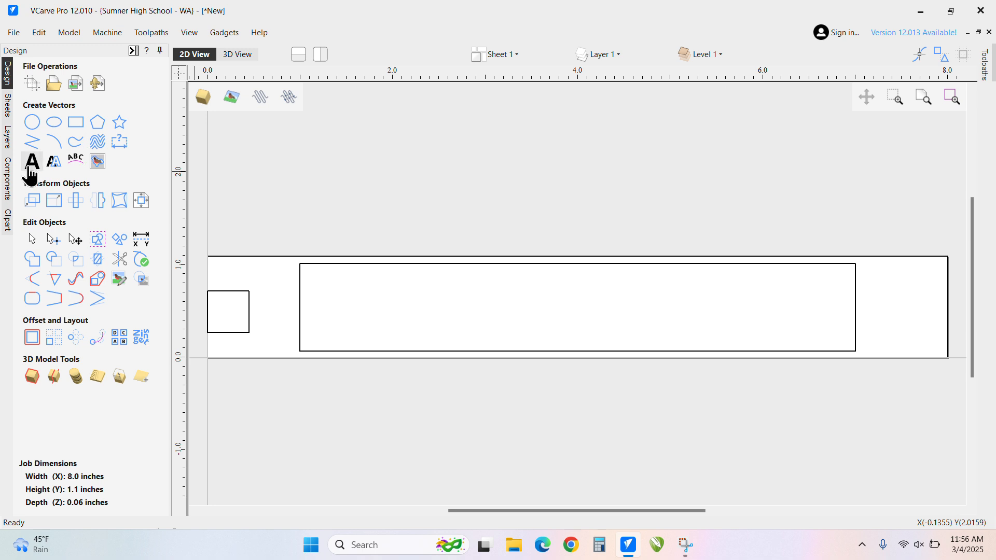
Create the boxed text "Core Plus Aerospace" with a bounding box 5 inches wide and 0.95 inches high
left_click(39, 172)
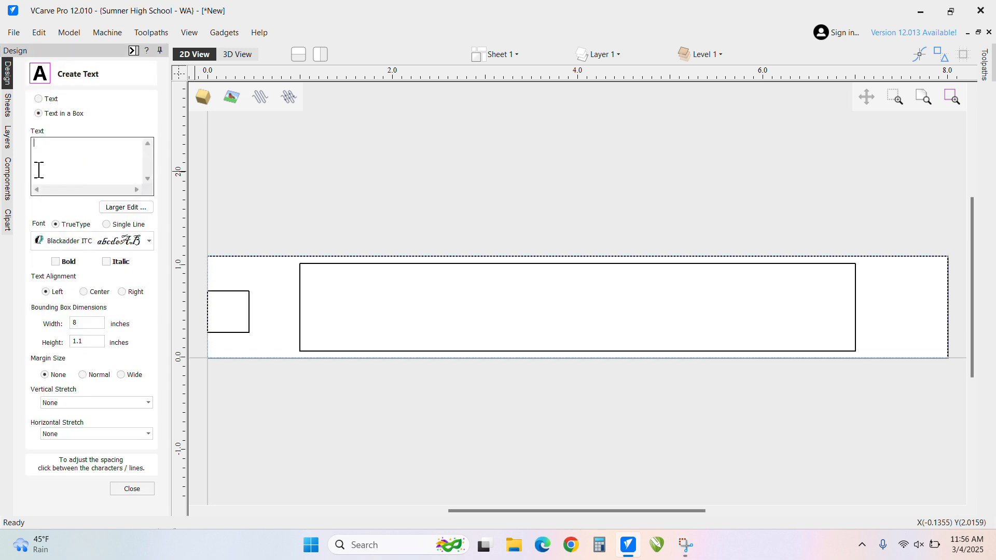
left_click(95, 322)
type("5")
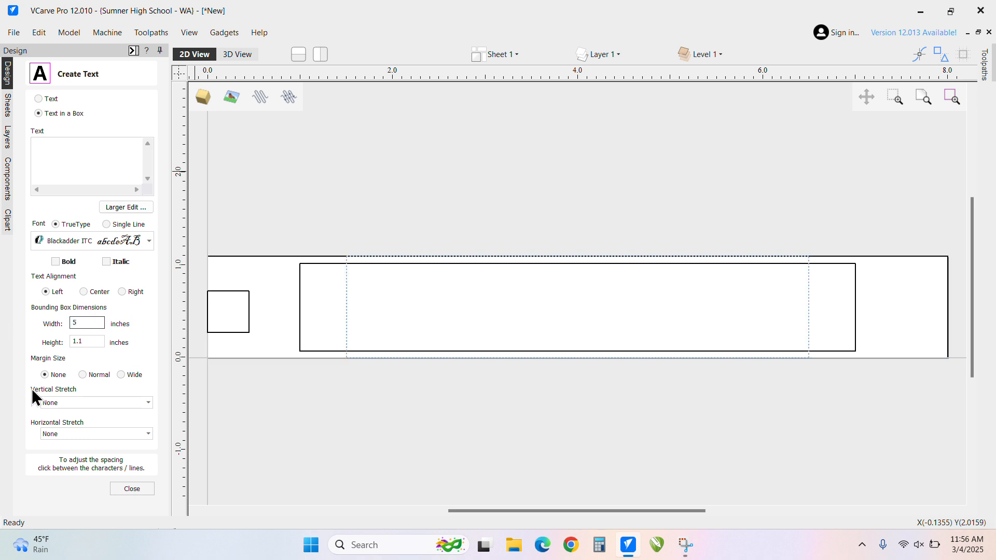
type(".95")
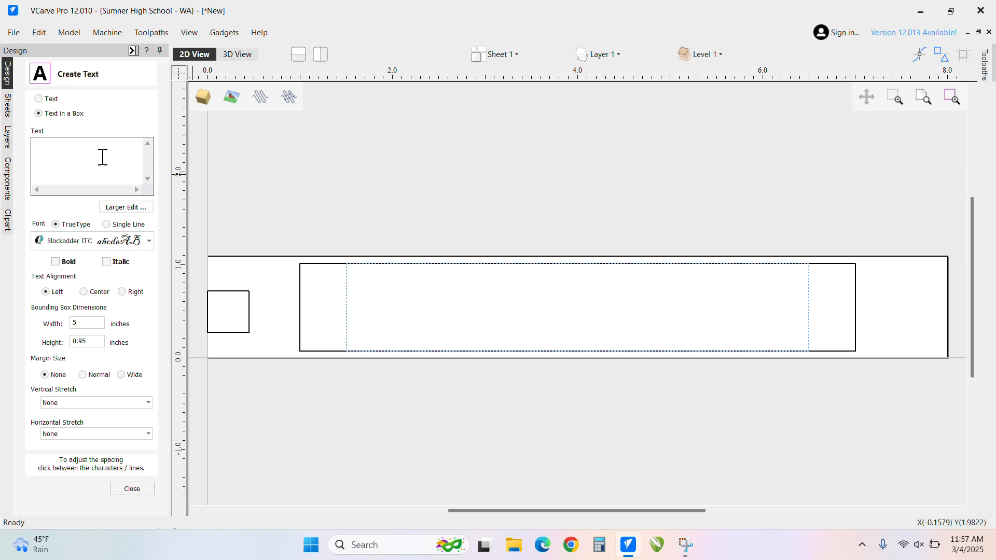
left_click(102, 157)
type("Core")
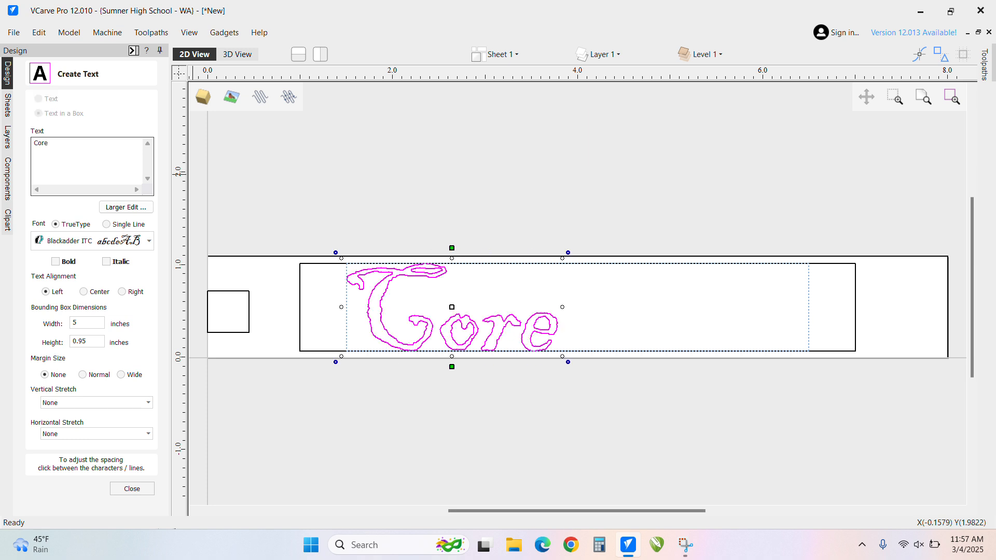
type(" Plus Aerospace")
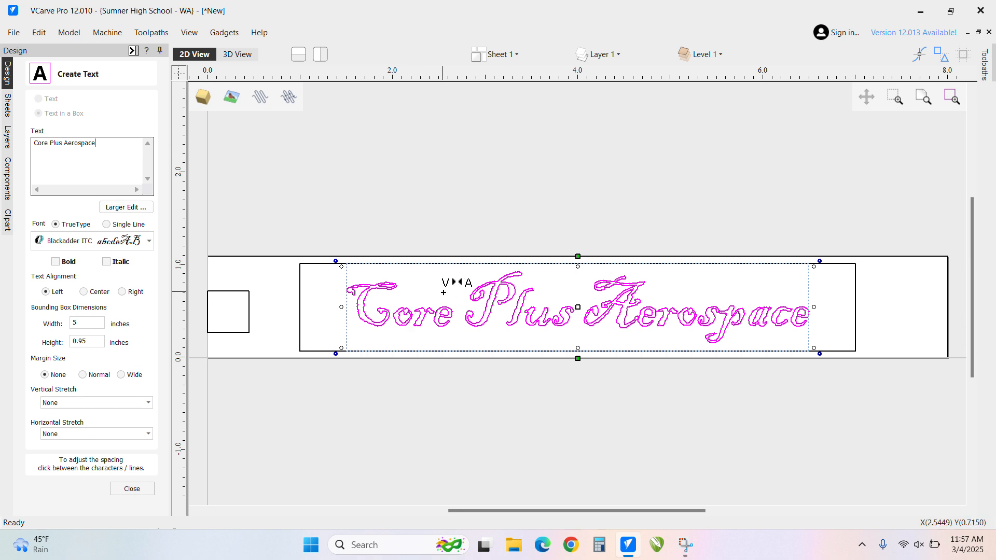
Try the Bodoni MT Black font on the "Core Plus Aerospace" text and replace it with Eras Bold ITC
left_click(134, 241)
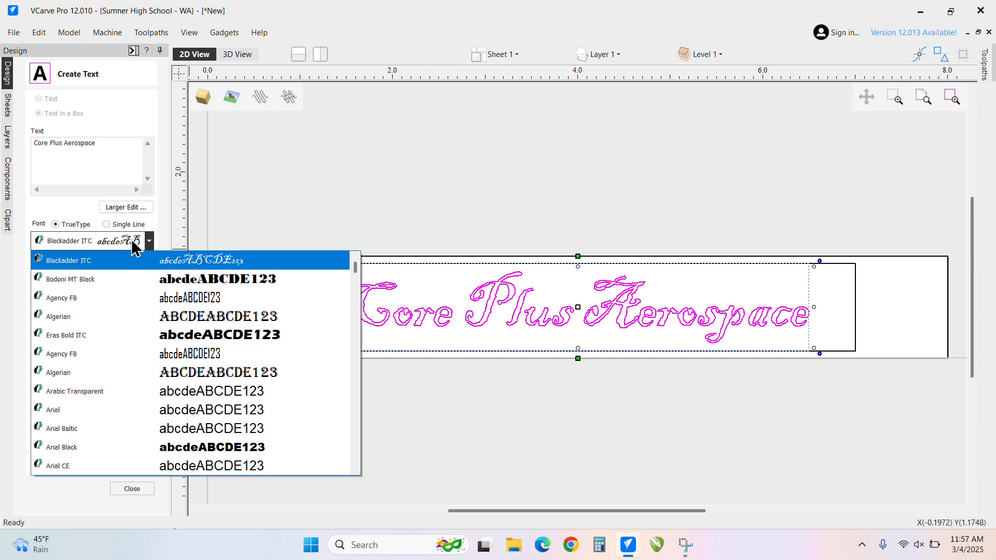
left_click(164, 281)
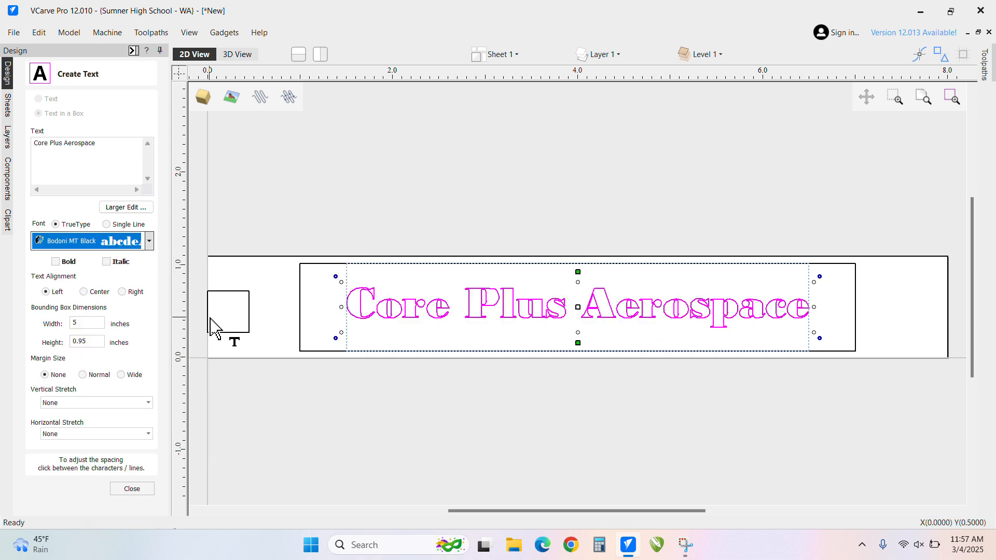
left_click(149, 241)
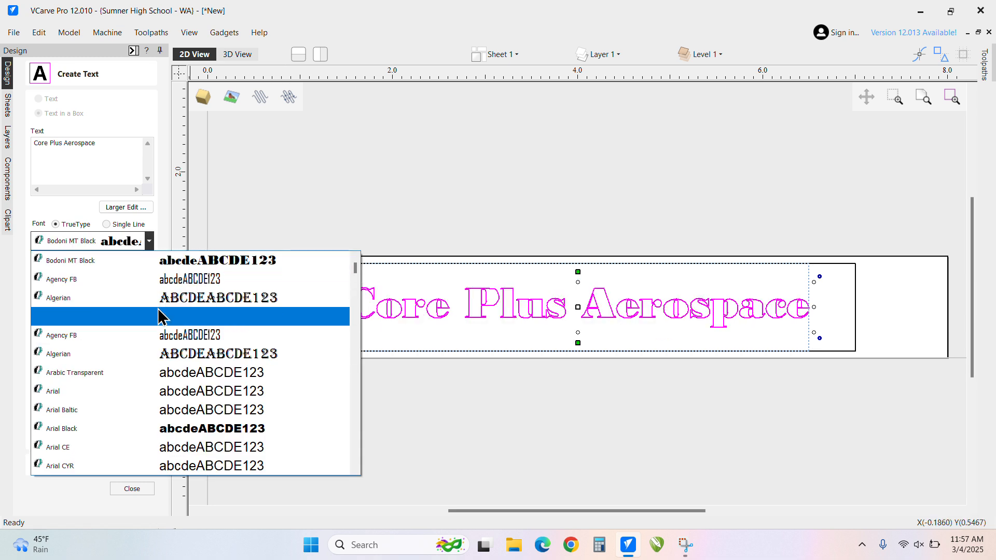
left_click(162, 323)
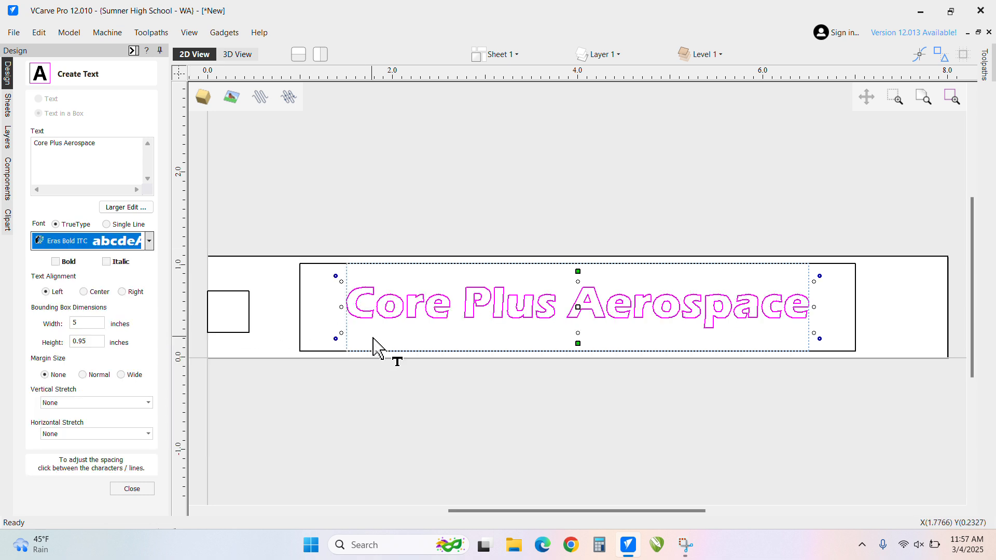
left_click(149, 241)
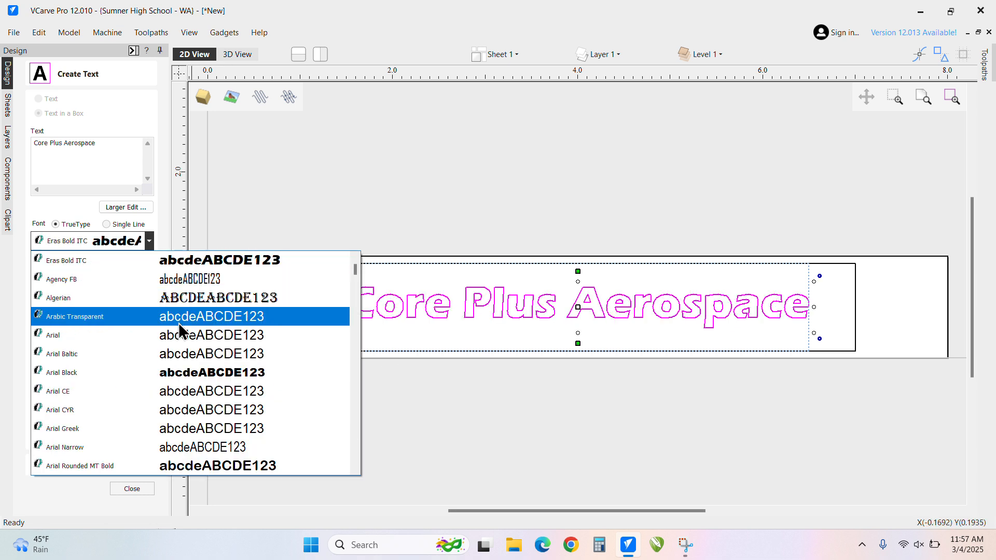
scroll(178, 323, "up", 1)
scroll(178, 323, "down", 2)
scroll(176, 321, "down", 1)
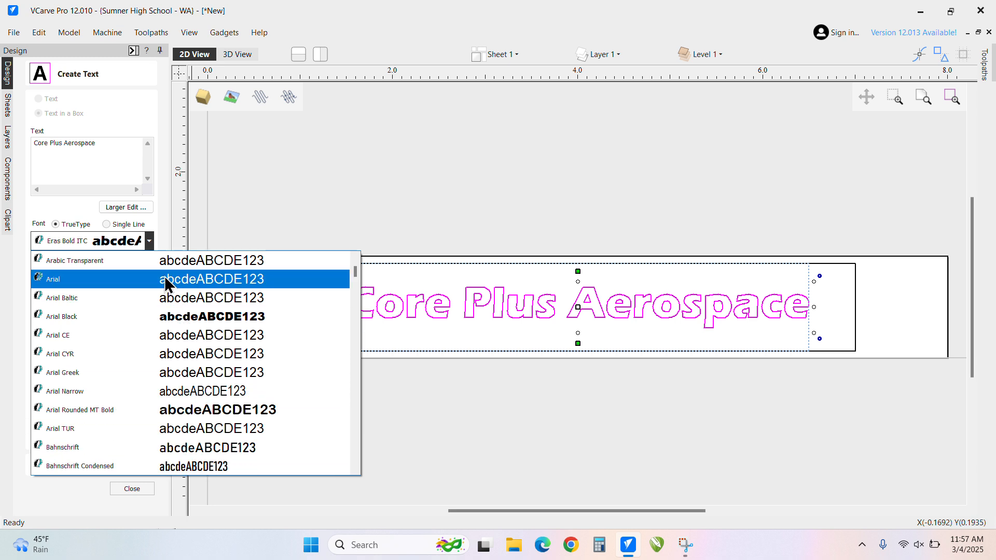
left_click(150, 241)
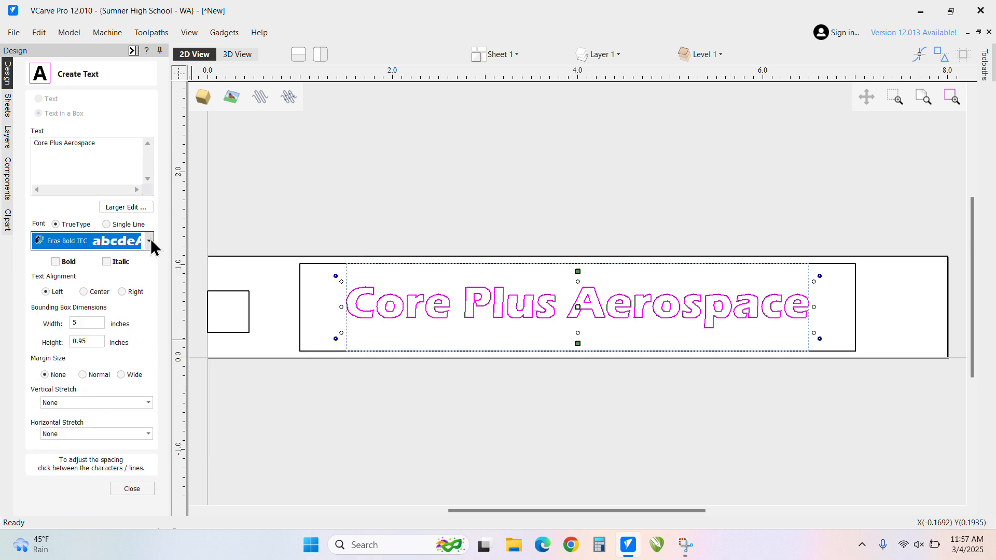
Try Bold and the Normal and Wide margin sizes on the text, returning to no bold and margin None
left_click(55, 262)
left_click(55, 262)
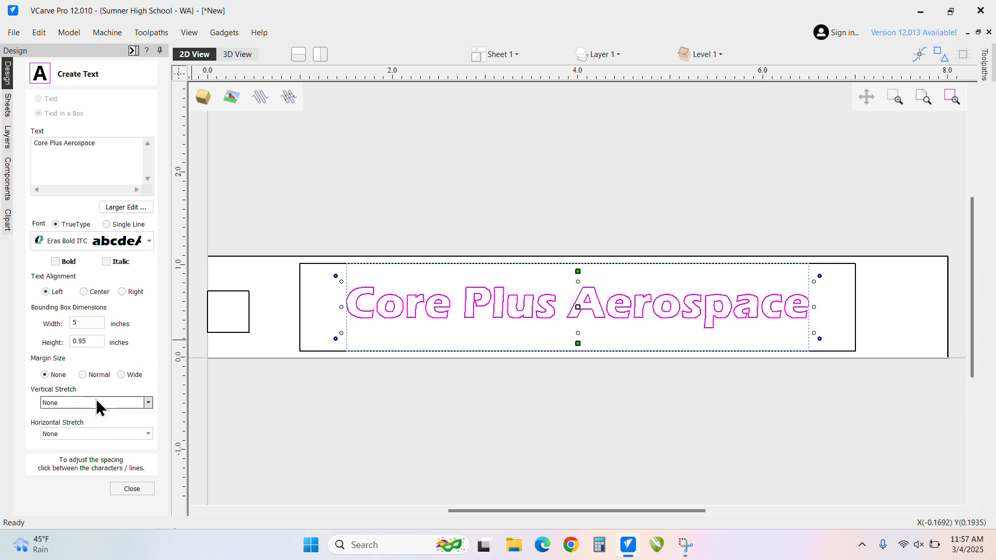
left_click(95, 434)
left_click(95, 434)
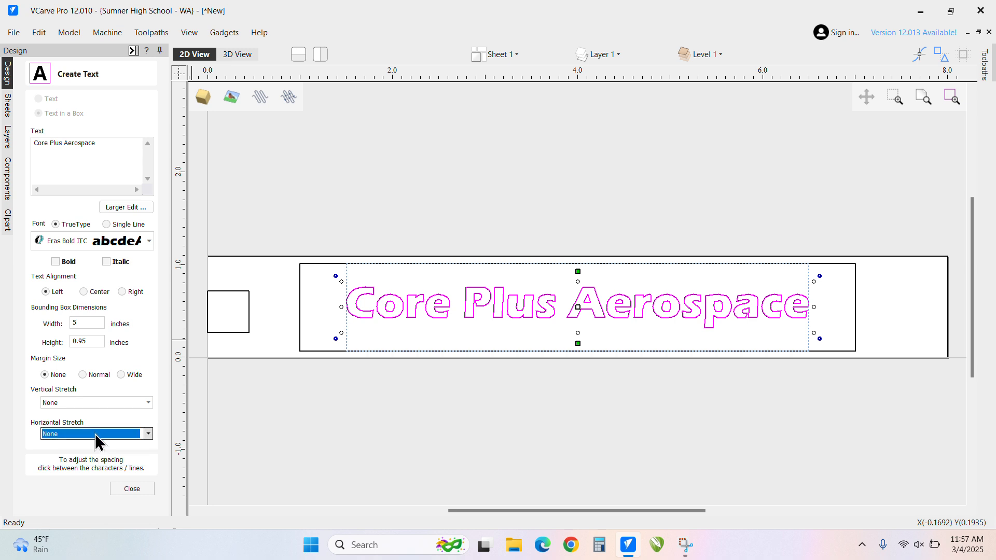
left_click(83, 375)
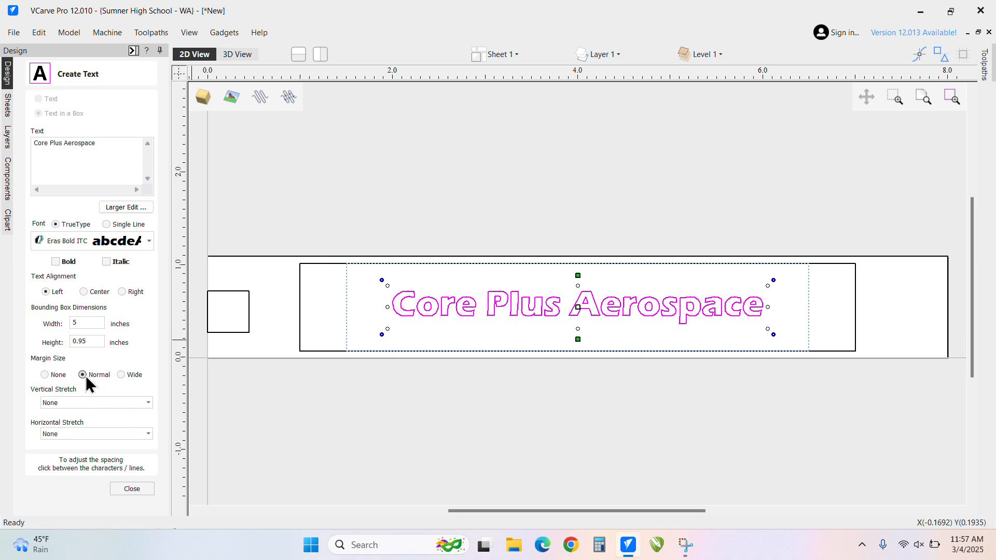
left_click(121, 375)
left_click(45, 375)
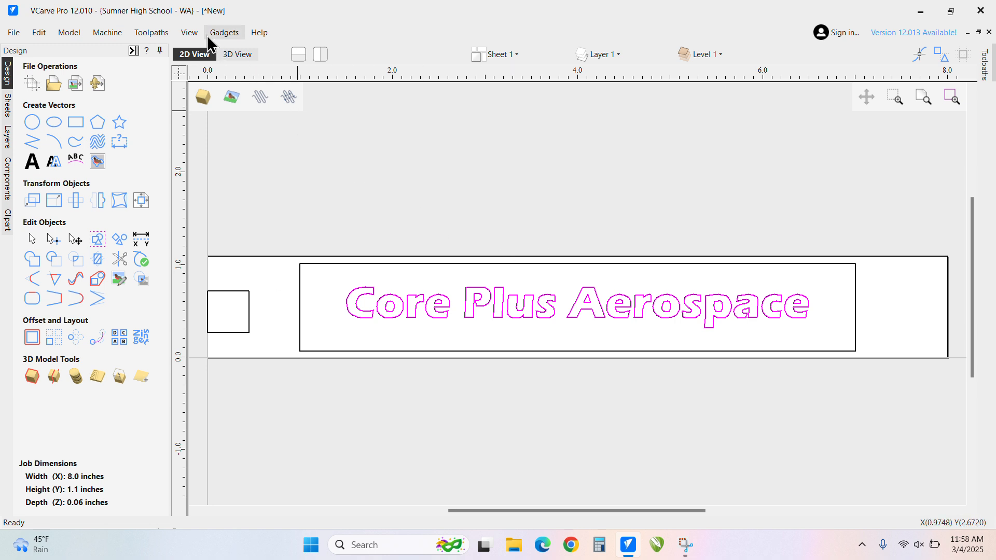
Display the toolpath operations and restore the drawing window down from its maximized size
left_click(156, 33)
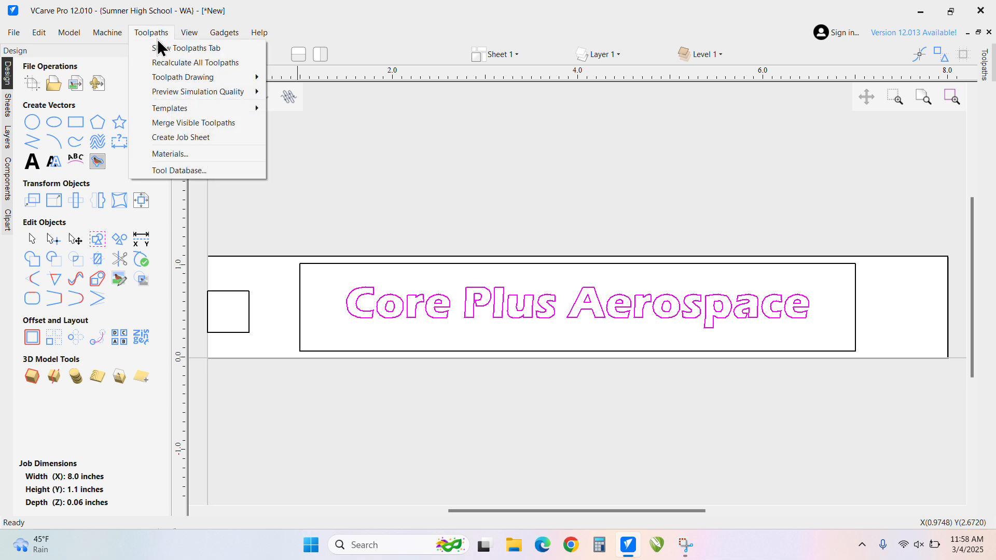
left_click(162, 49)
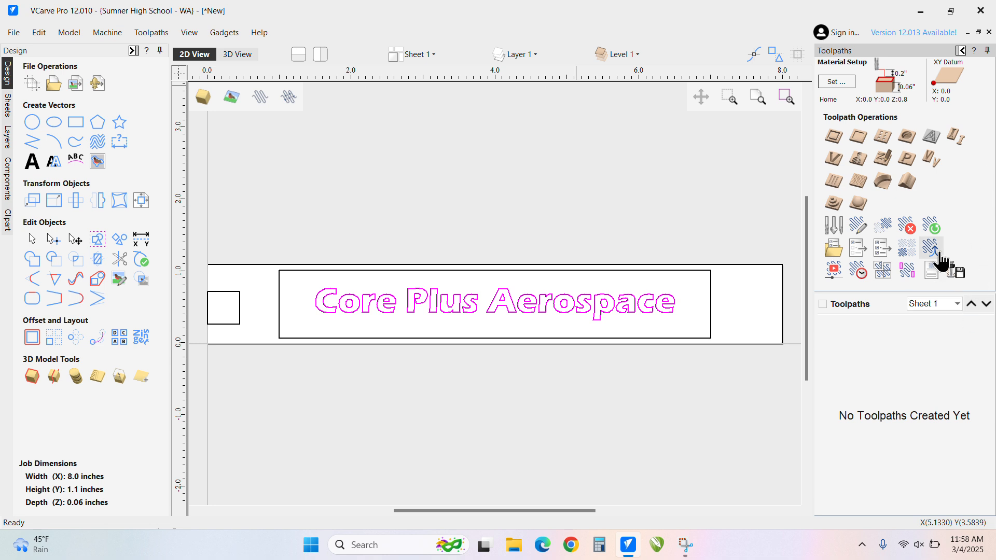
left_click(961, 51)
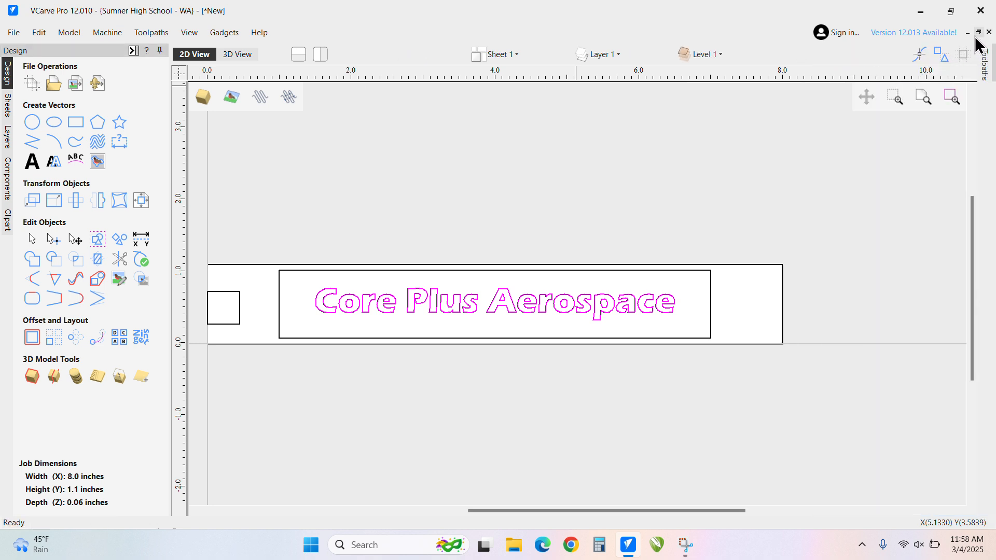
left_click(978, 33)
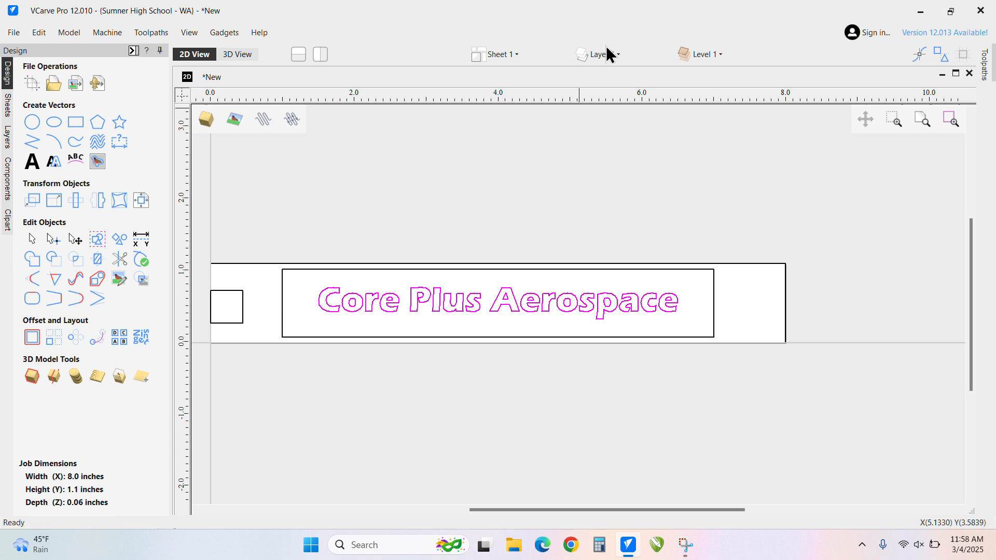
left_click(150, 36)
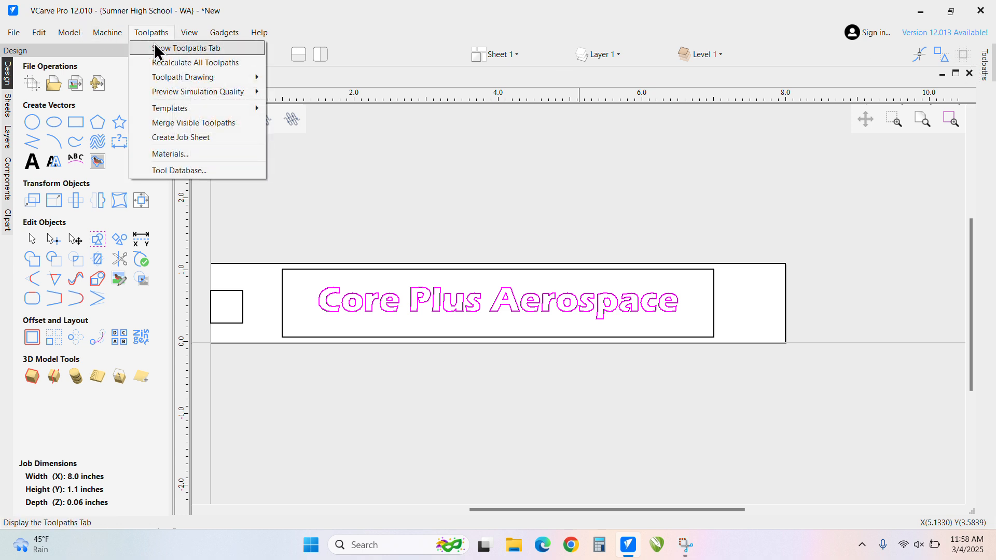
left_click(154, 43)
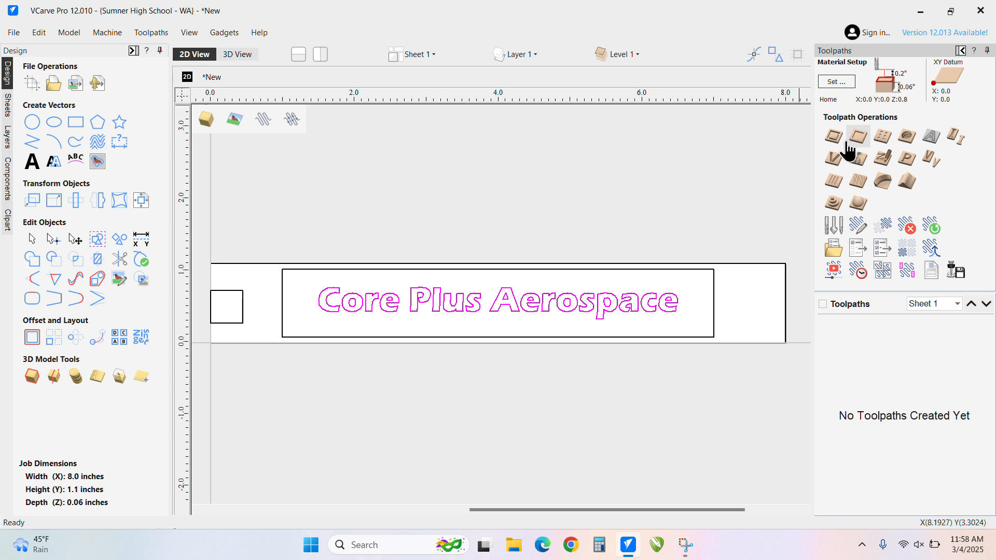
left_click(831, 137)
left_click(990, 501)
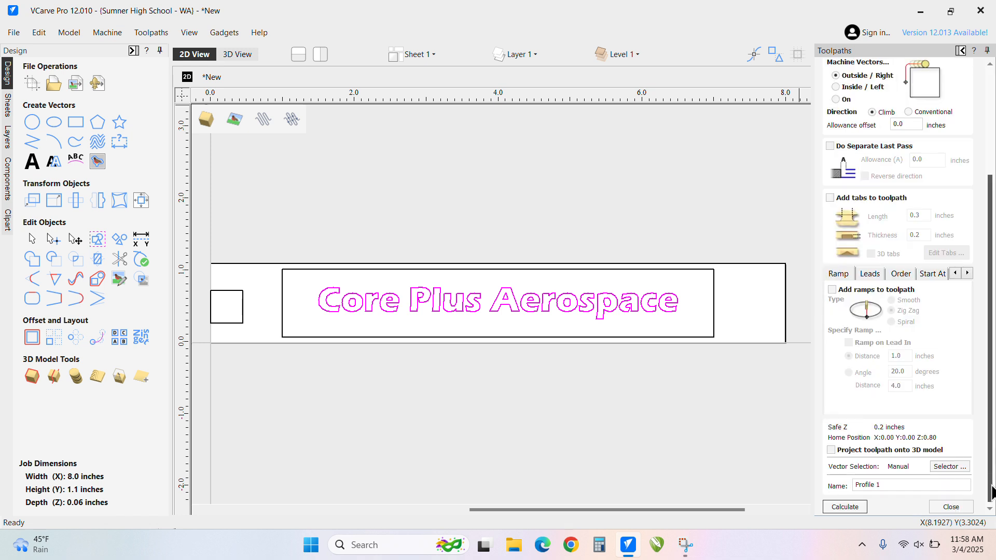
left_click(952, 506)
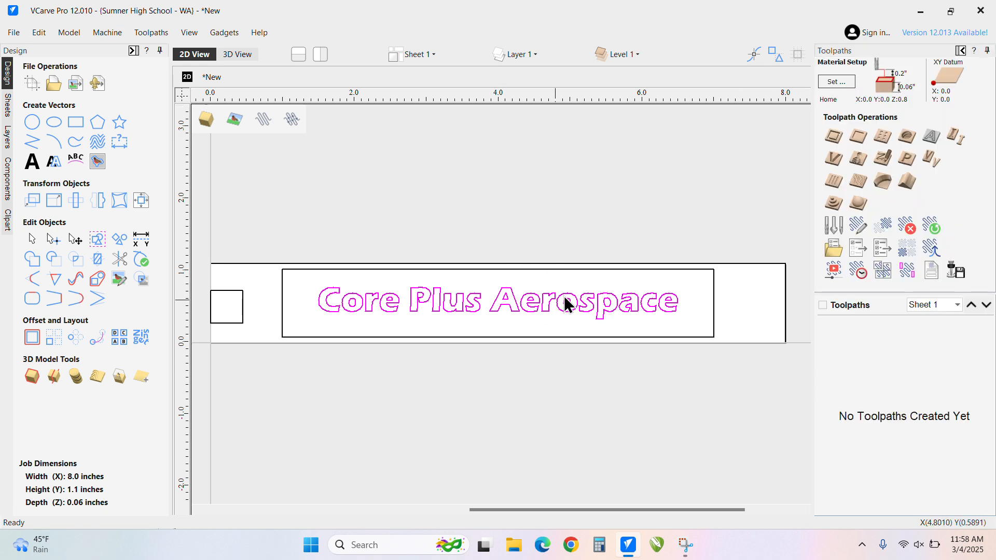
Start a Quick Engrave toolpath and reselect the "Core Plus Aerospace" text as its vectors
left_click(933, 136)
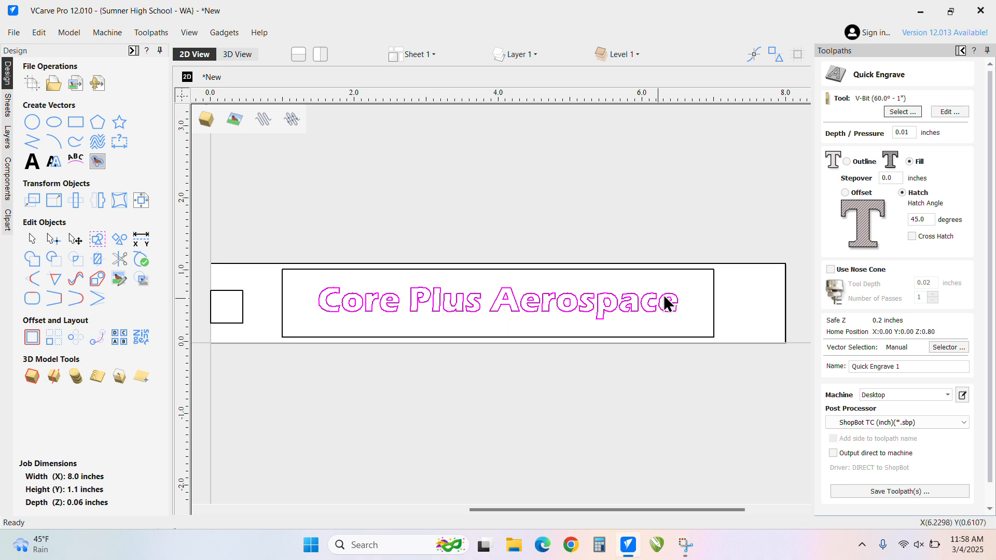
left_click(633, 234)
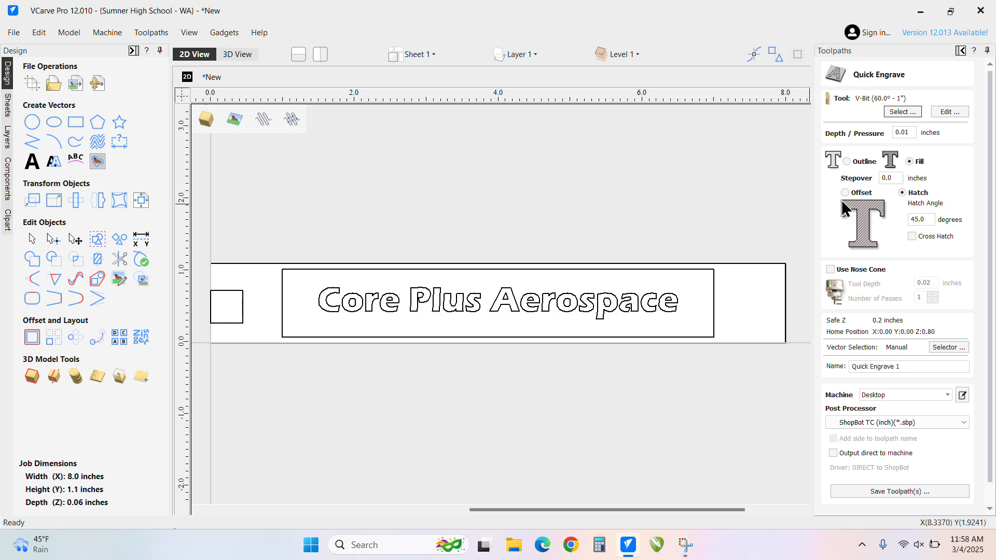
scroll(982, 378, "down", 1)
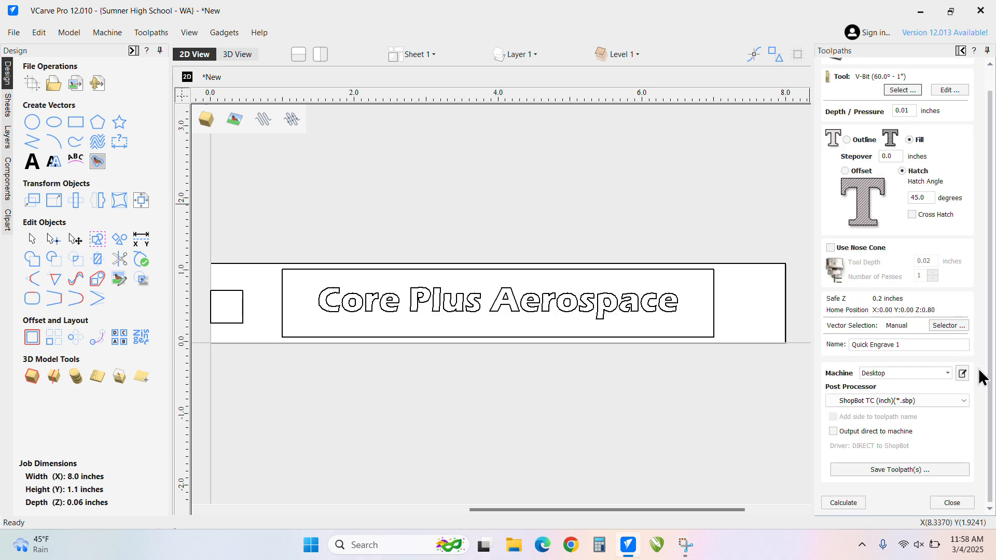
left_click(677, 305)
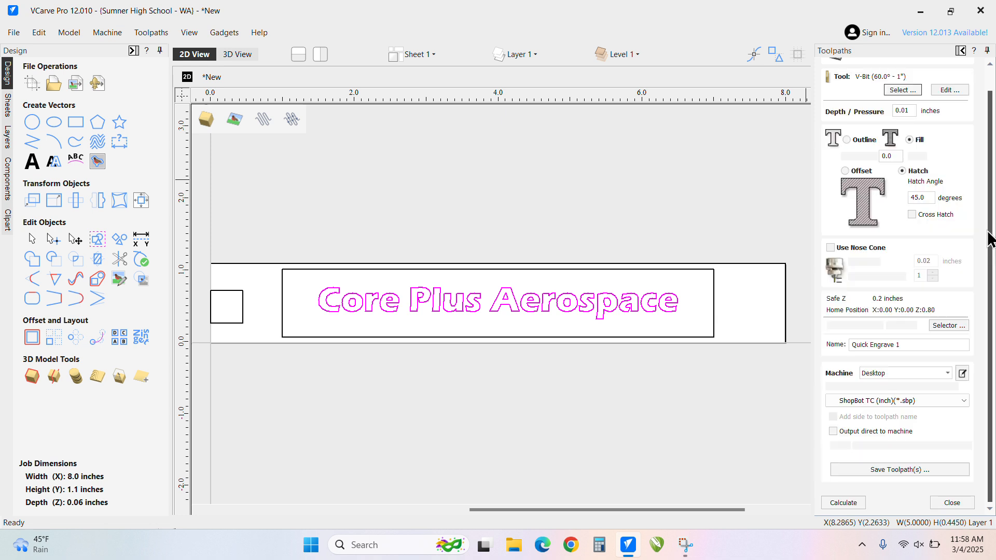
scroll(989, 234, "up", 1)
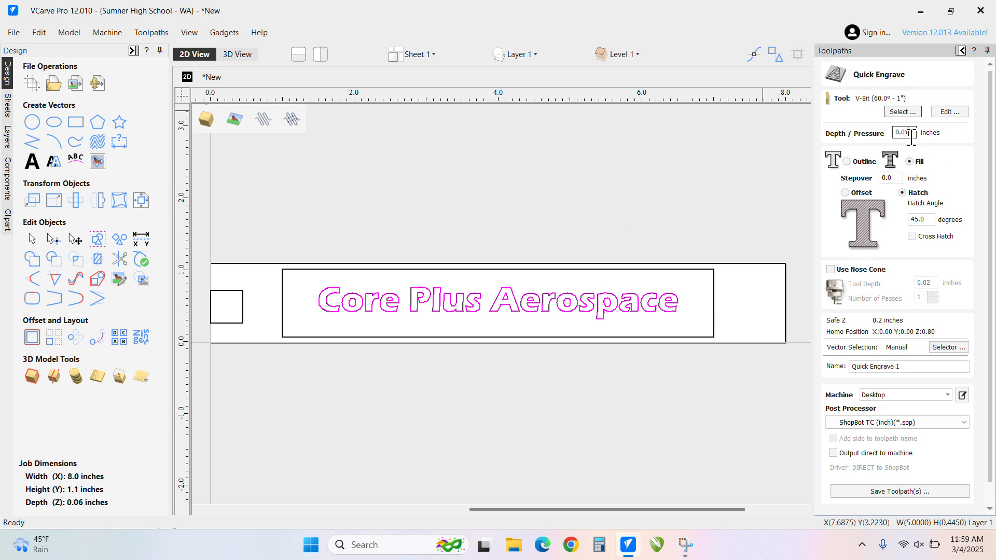
Set the engraving depth to 0.010 inches, try the Outline strategy and switch back to Fill
key("BackSpace")
left_click_drag(911, 133, 903, 131)
left_click(912, 133)
left_click(847, 161)
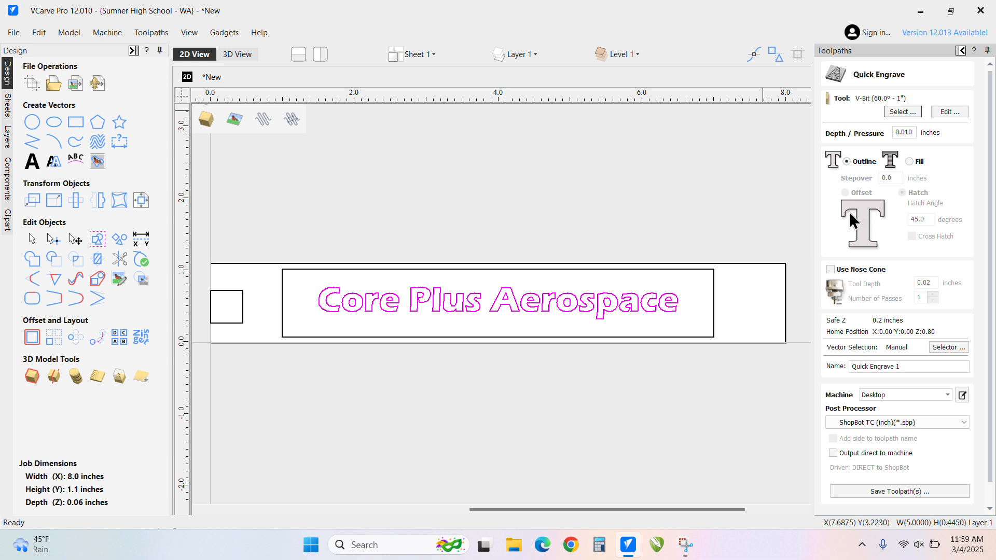
left_click(910, 160)
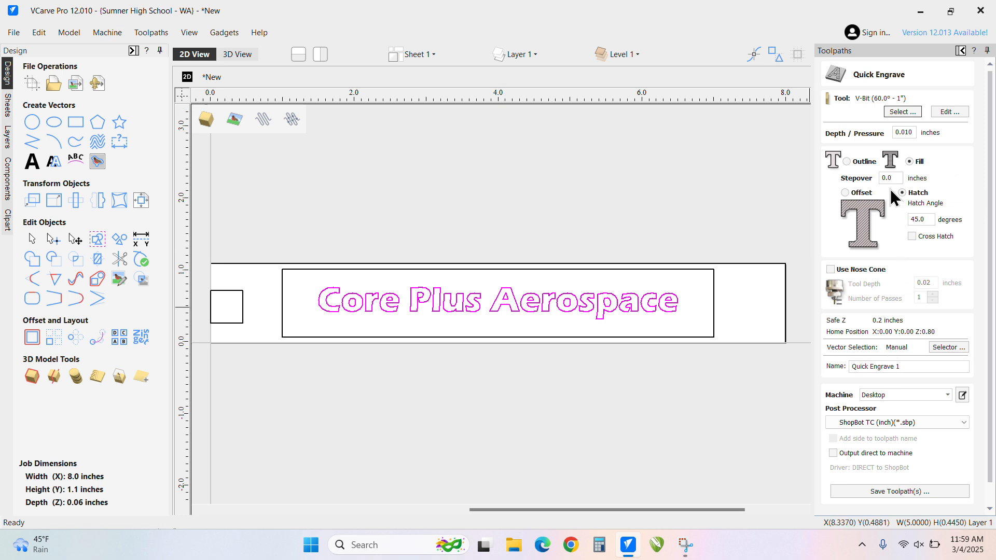
Add a new tool to the V-Bits group of the tool database and set its type to V-Bit
left_click(893, 110)
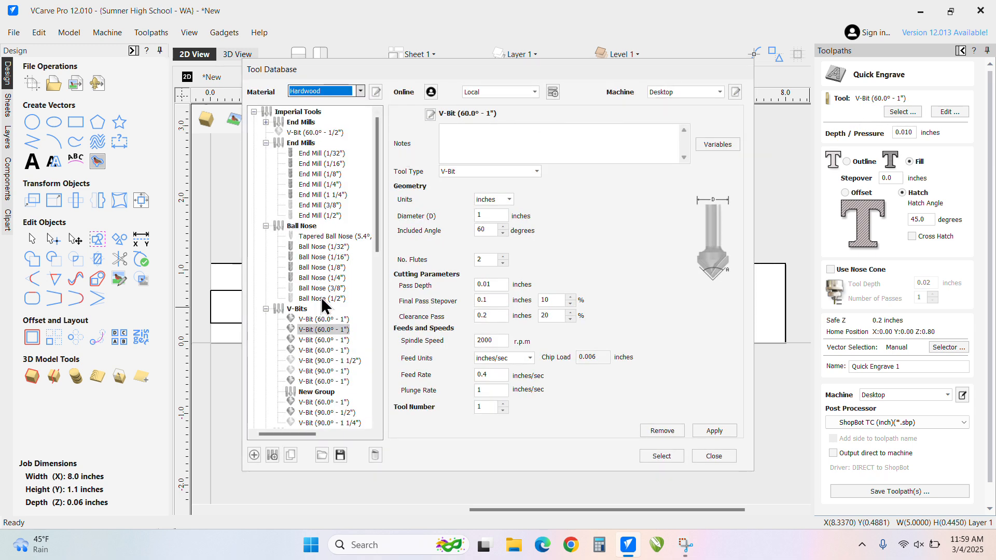
left_click(298, 310)
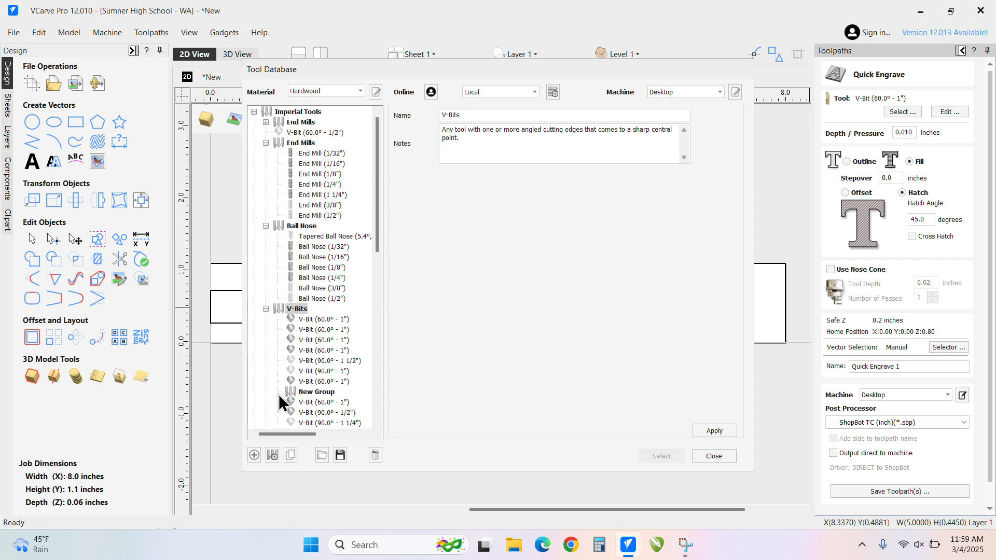
left_click(254, 455)
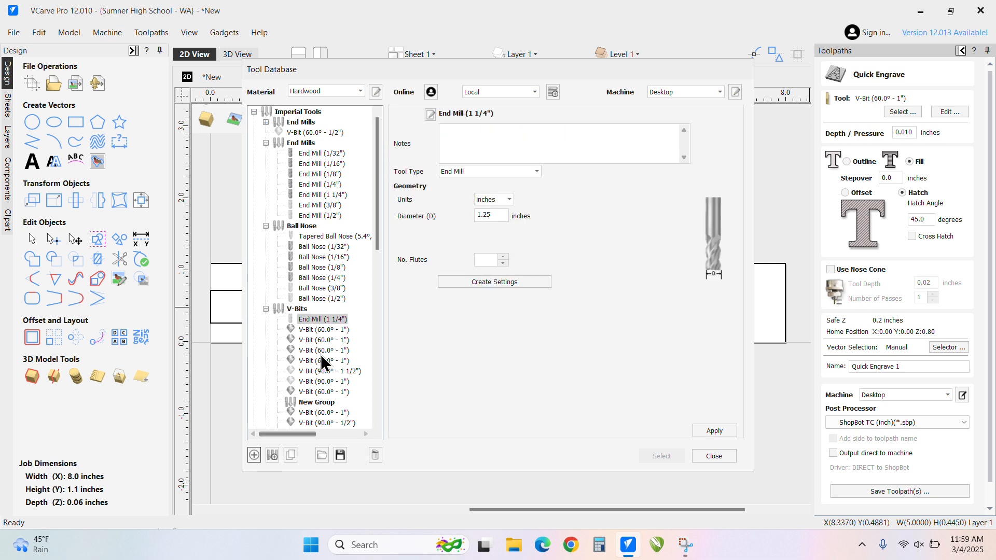
left_click(513, 173)
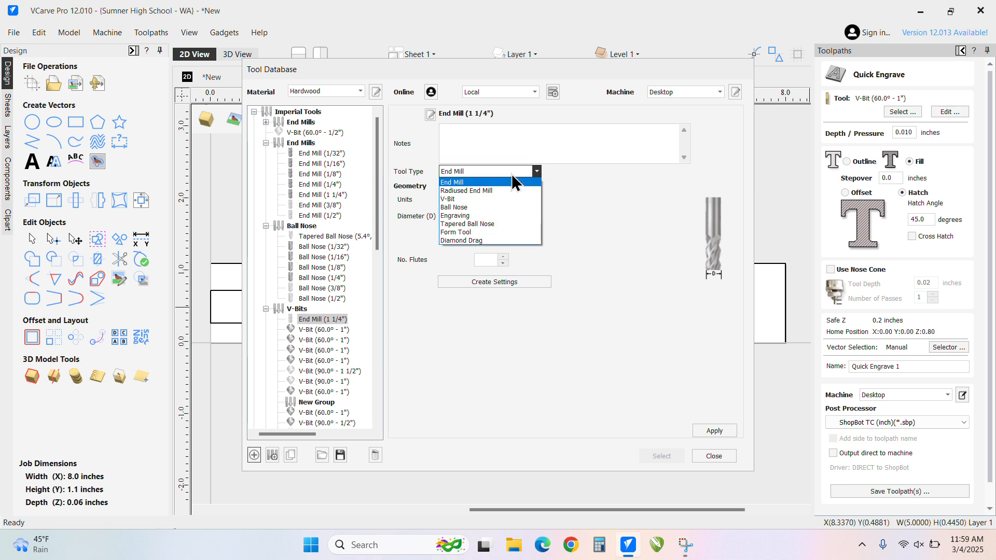
left_click(510, 199)
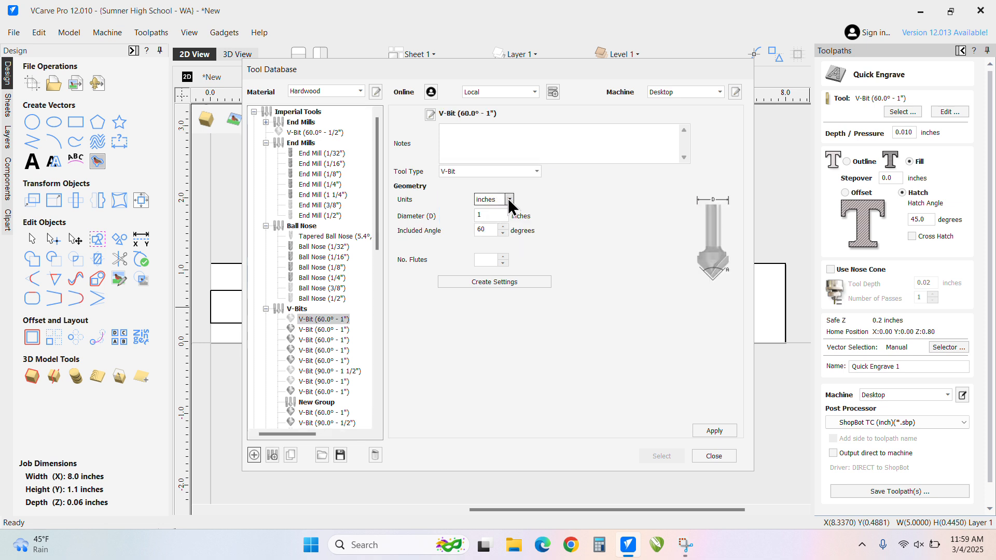
Define the new V-bit's geometry with a 1 inch diameter, a 60 degree included angle and 2 flutes
left_click(496, 213)
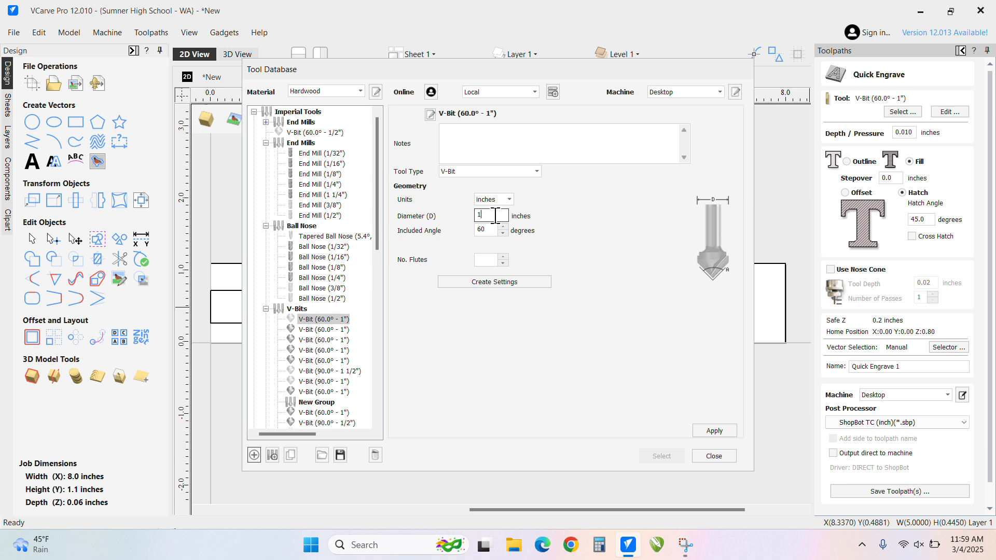
left_click(493, 231)
left_click(503, 257)
Create cutting settings for the new V-bit and set its final pass stepover to 0.1 inches
left_click(511, 282)
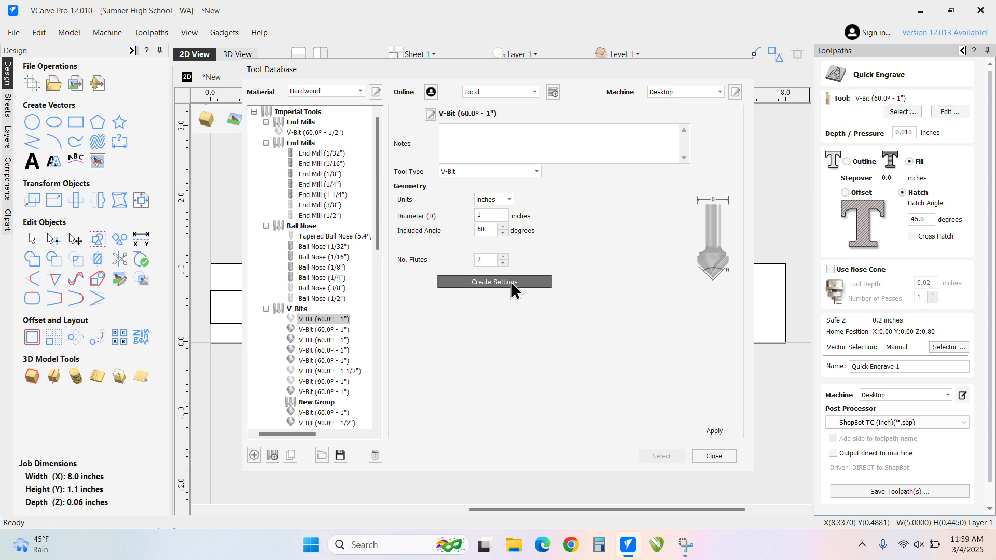
left_click(494, 283)
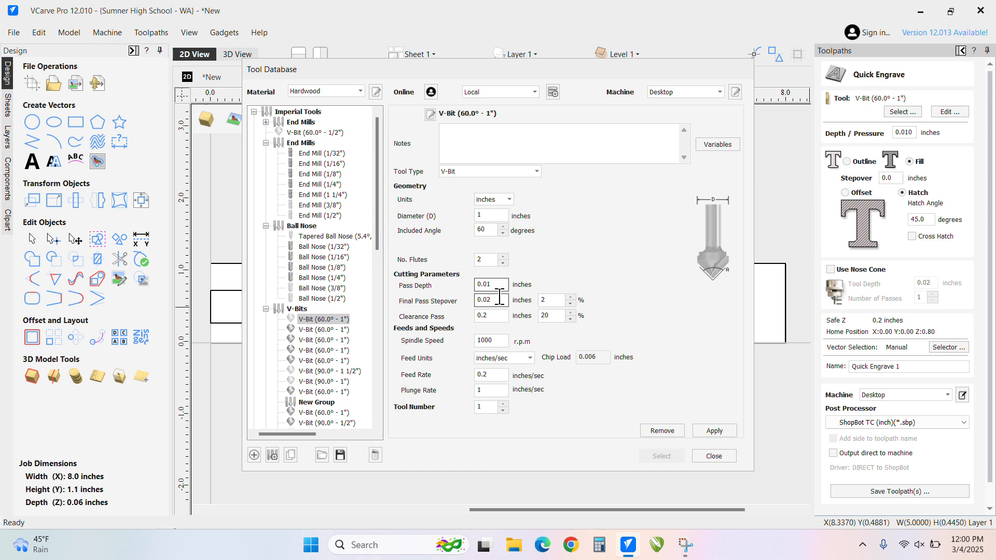
left_click(496, 302)
left_click(506, 341)
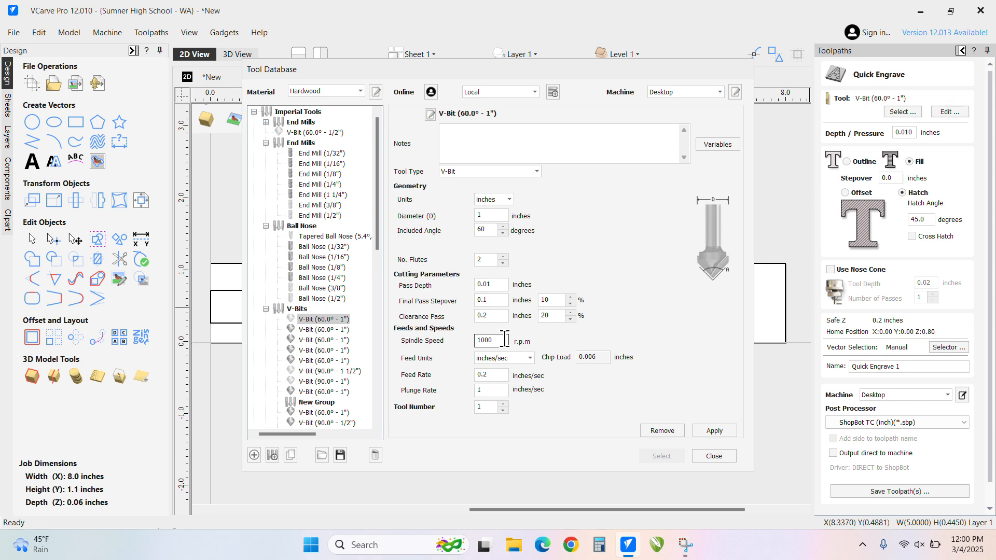
left_click_drag(505, 341, 454, 343)
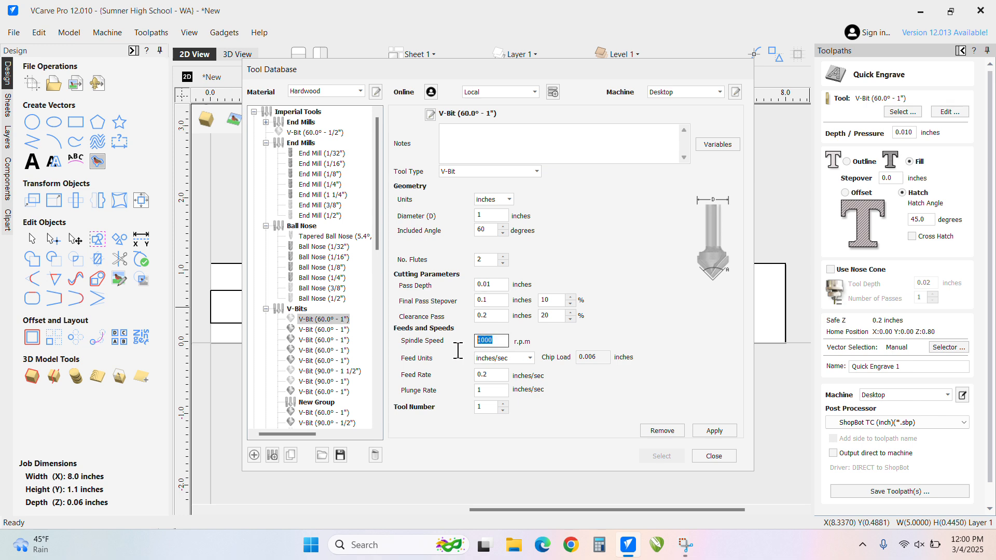
left_click(507, 342)
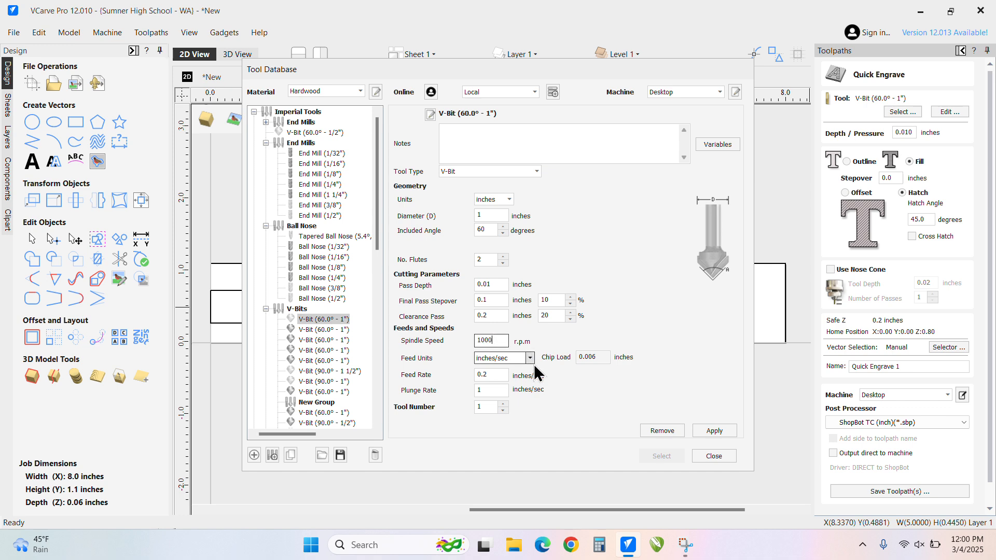
Try inches/min as the V-bit's feed units and switch back to inches/sec
left_click(530, 358)
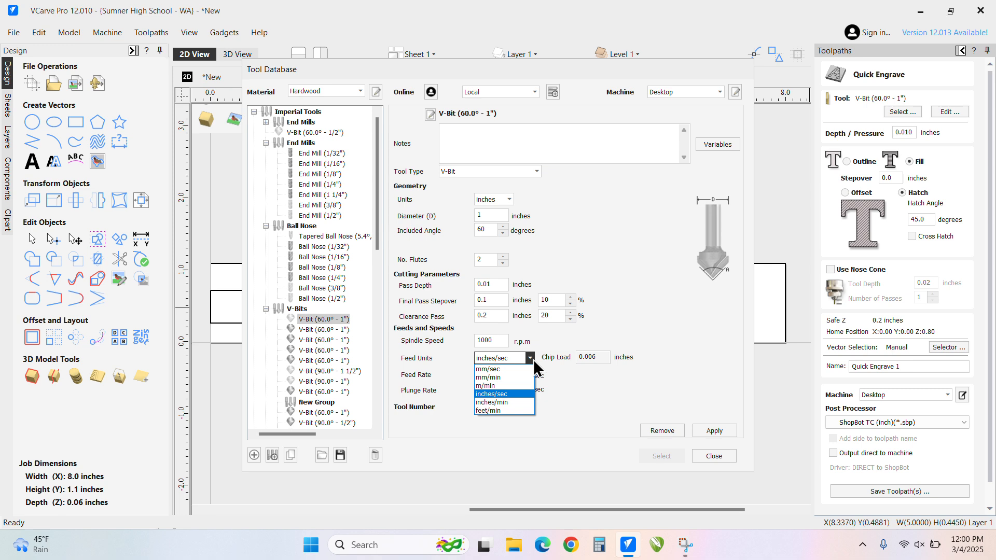
left_click(533, 360)
left_click(533, 360)
left_click(506, 403)
left_click(529, 359)
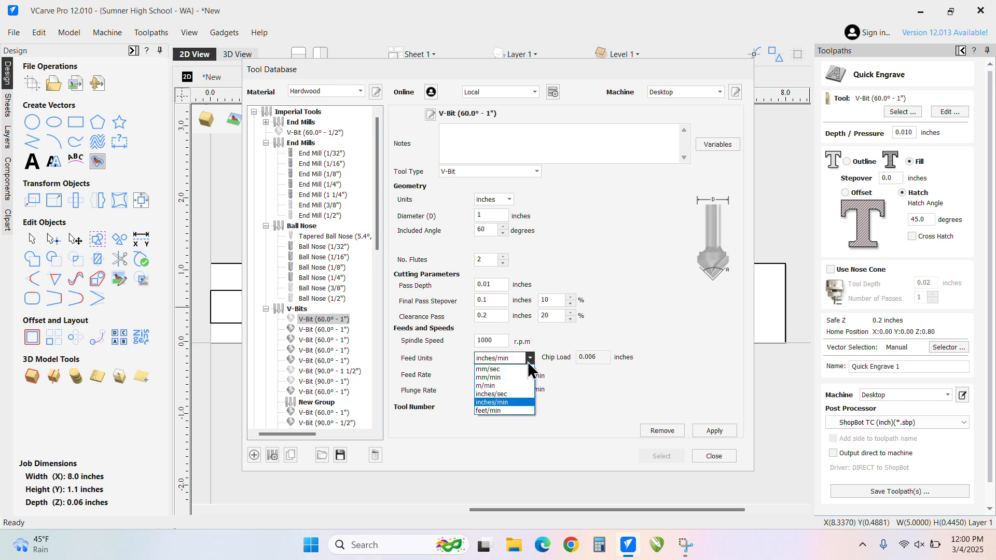
left_click(514, 396)
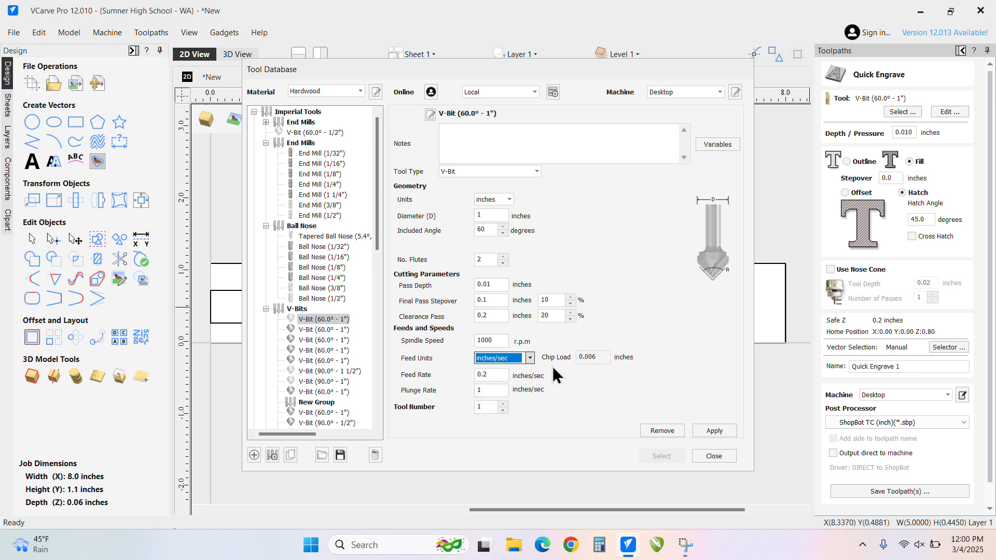
Examine the V-bit's feed rate and spindle speed in relation to its chip load
left_click(500, 373)
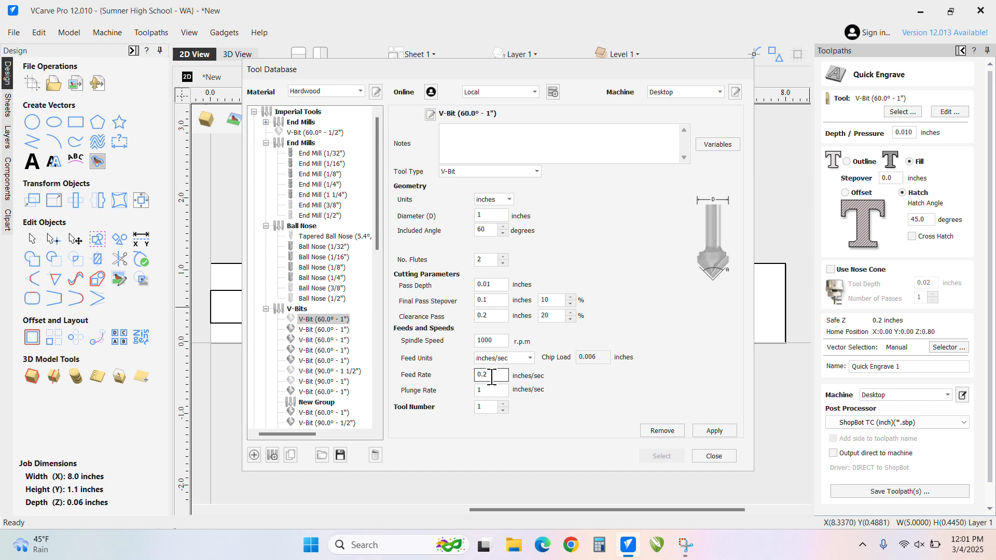
double_click(484, 372)
left_click(502, 374)
double_click(585, 357)
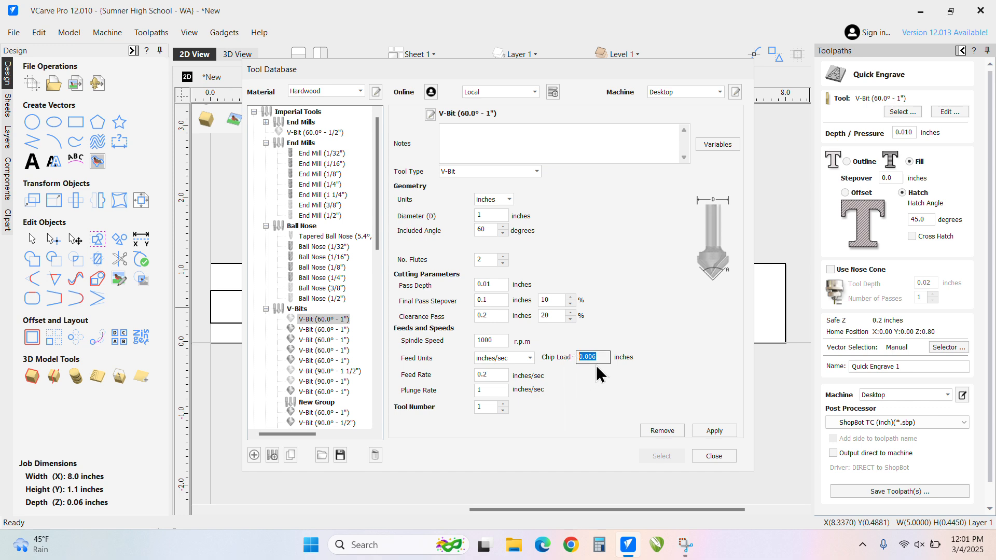
left_click(492, 374)
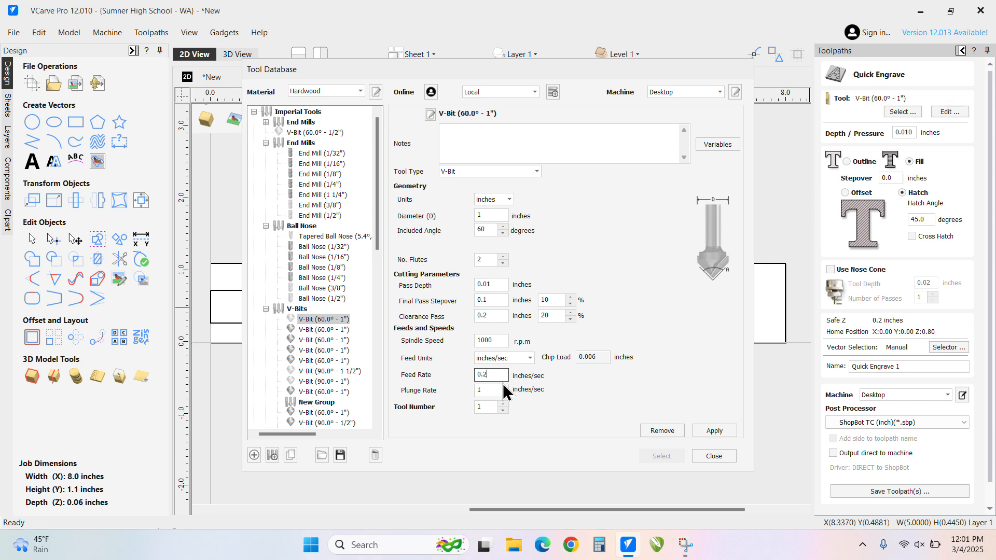
double_click(490, 340)
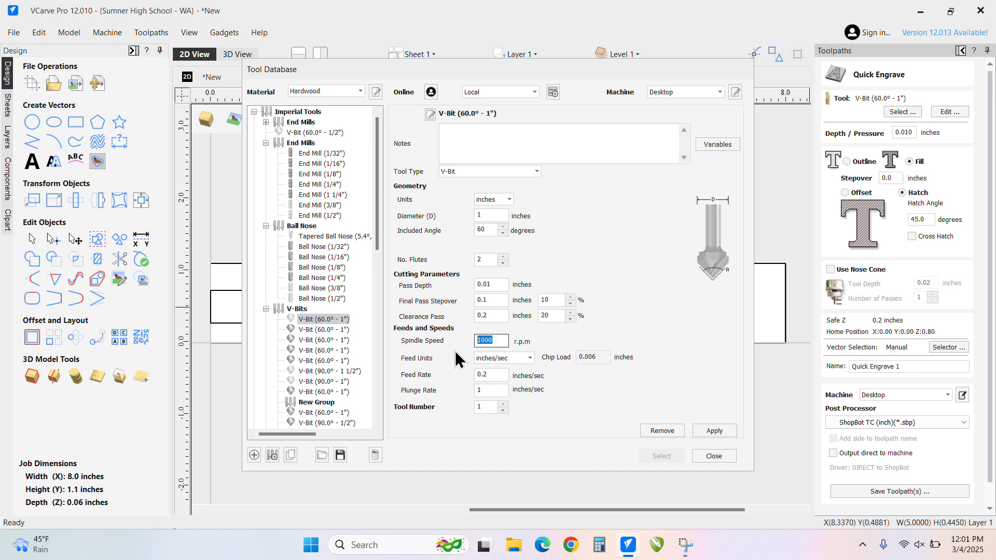
left_click(501, 374)
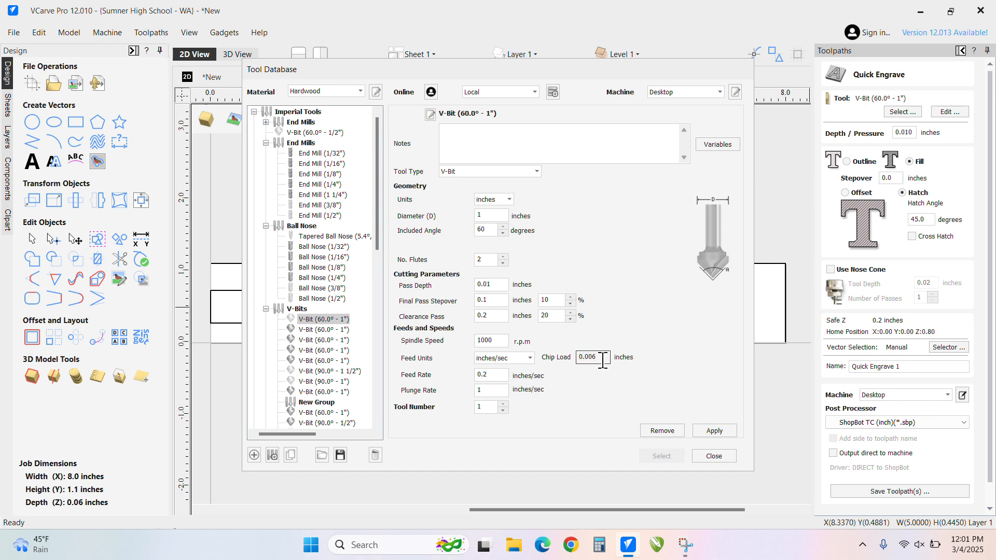
Try a spindle speed of 2000 r.p.m. for the V-bit and restore it to 1000 r.p.m
left_click(504, 375)
left_click_drag(492, 376, 463, 375)
key("Tab")
left_click(489, 339)
type("2000")
left_click_drag(495, 341, 392, 342)
left_click_drag(494, 375, 455, 374)
Apply the new V-bit's cutting settings and select it as the Quick Engrave tool
left_click(501, 392)
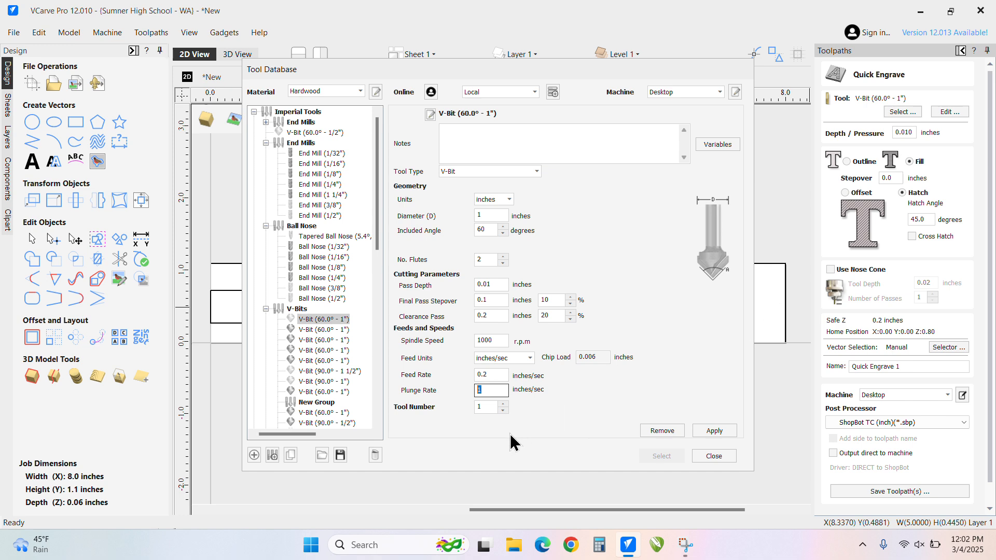
key("Tab")
left_click(725, 432)
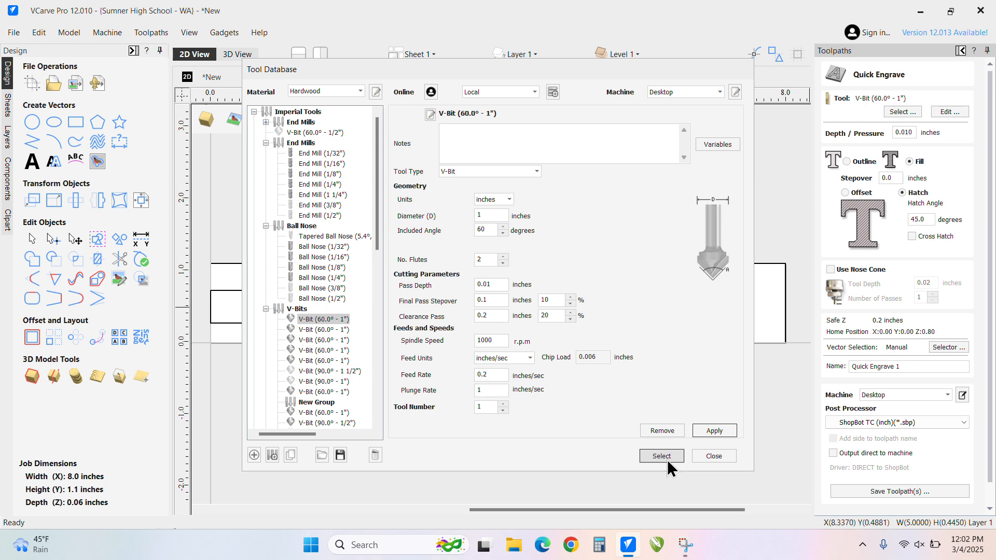
left_click(667, 460)
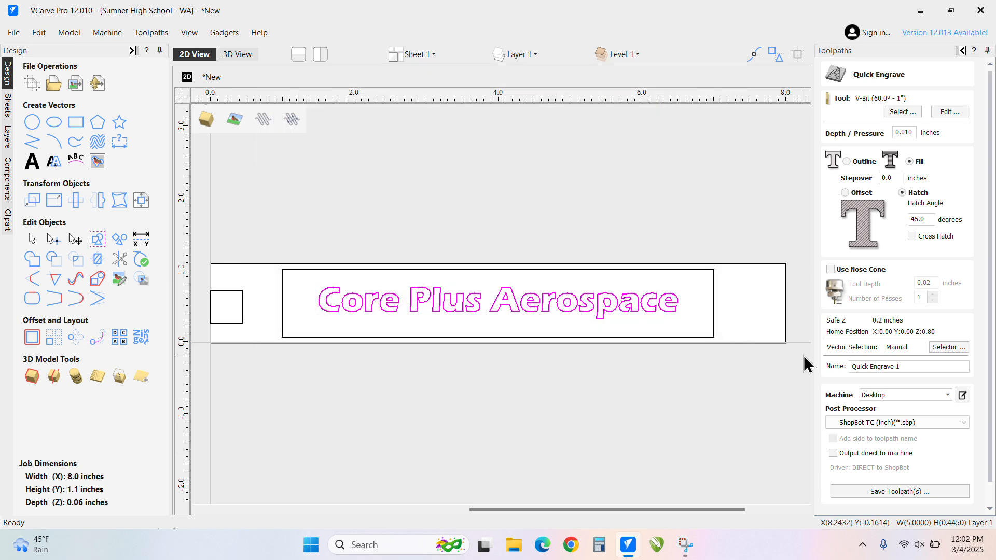
Calculate the Quick Engrave toolpath and play its cutting simulation
scroll(991, 184, "down", 1)
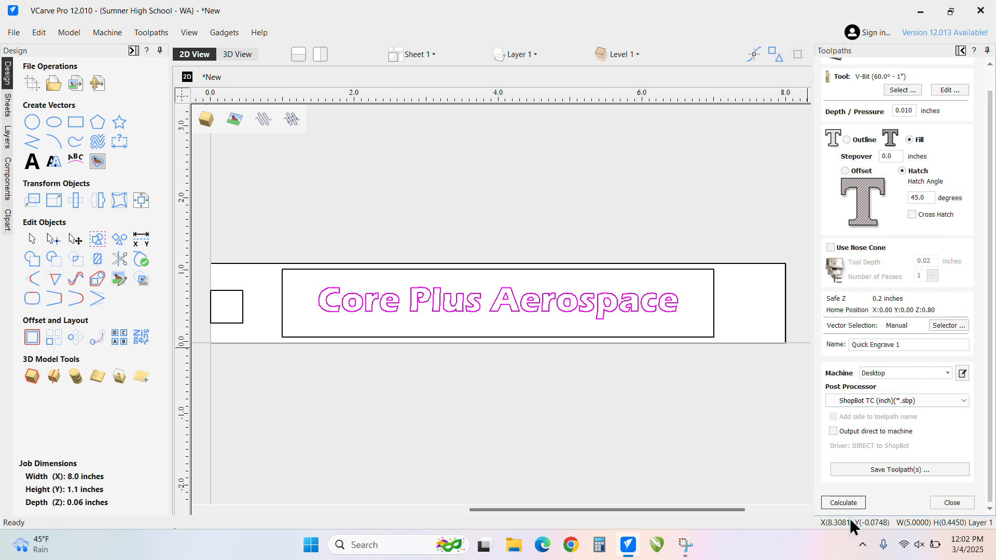
left_click(852, 505)
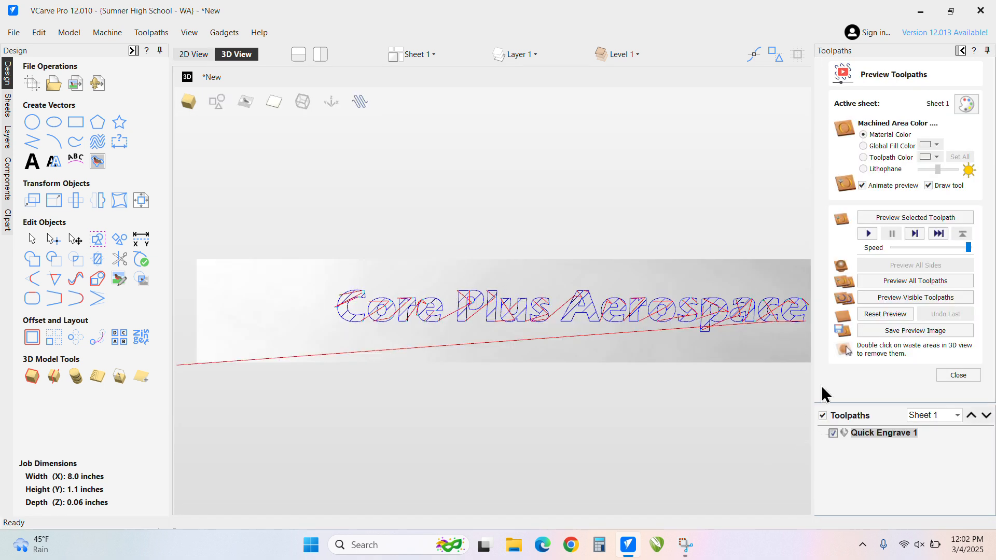
left_click(868, 234)
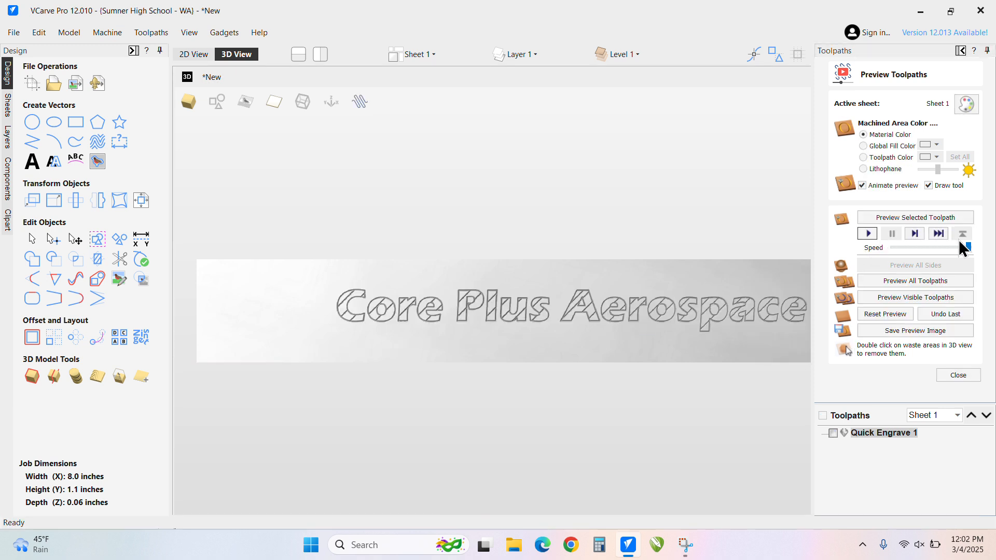
Reset the preview and replay the engraving simulation at a slower speed, closing it to return to the 2D view
left_click_drag(969, 249, 969, 249)
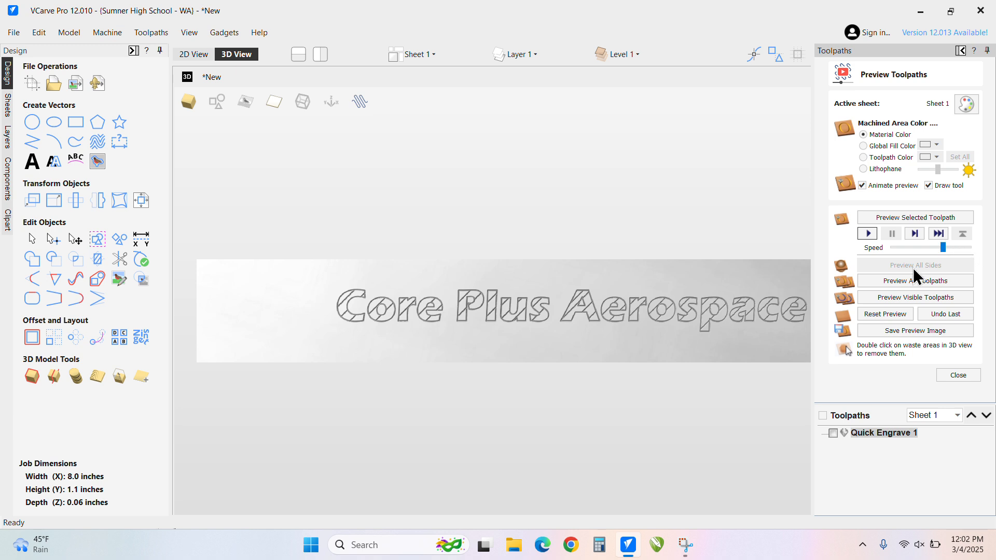
left_click(879, 314)
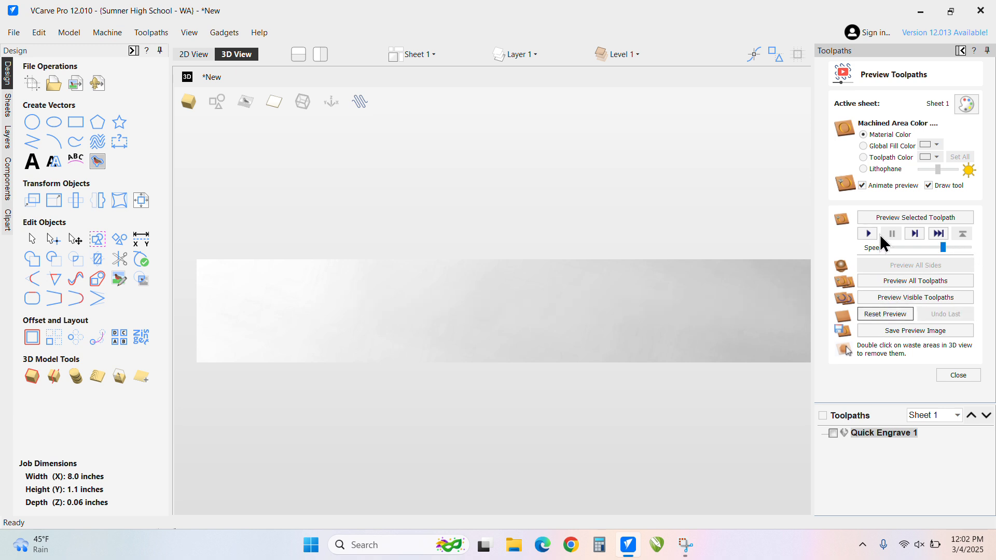
left_click(934, 246)
left_click(868, 234)
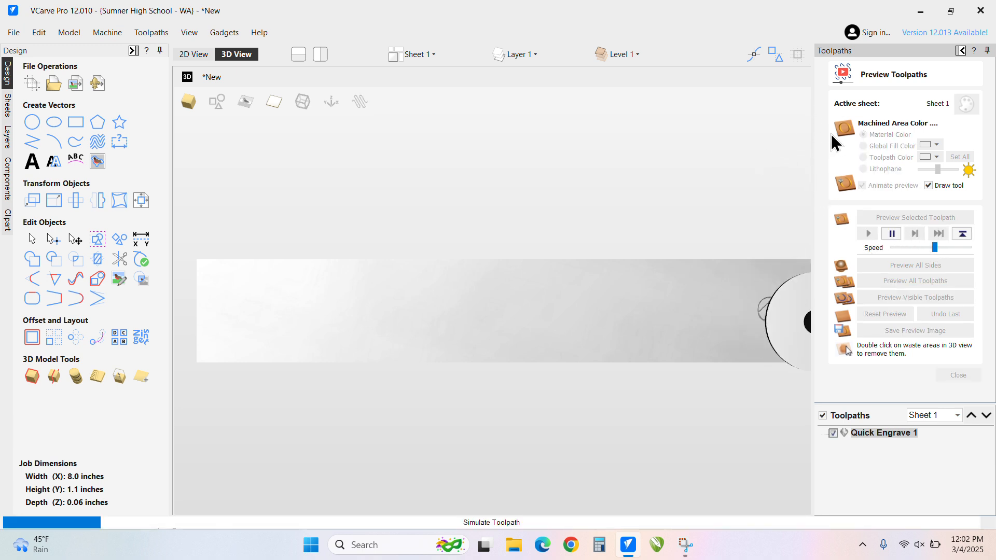
scroll(742, 174, "down", 4)
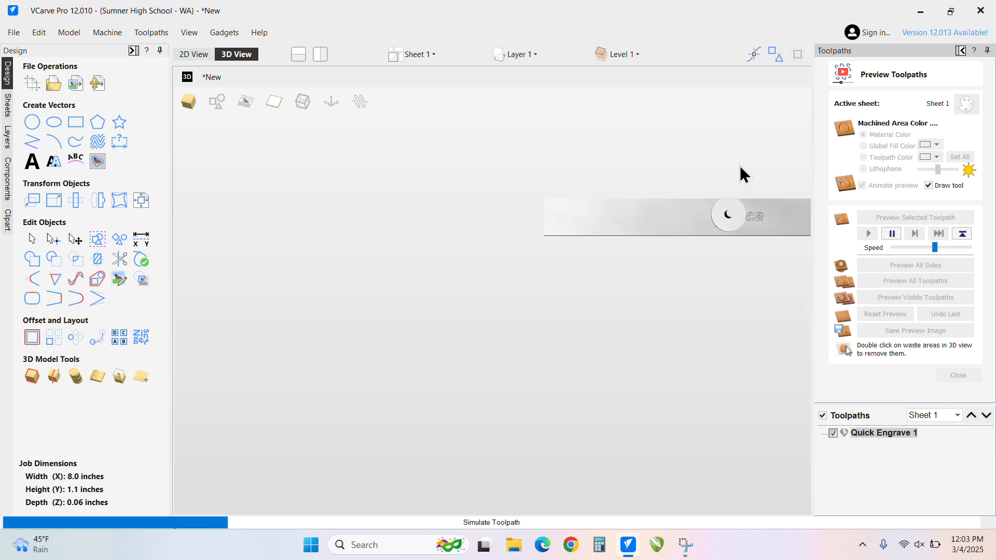
scroll(743, 174, "up", 2)
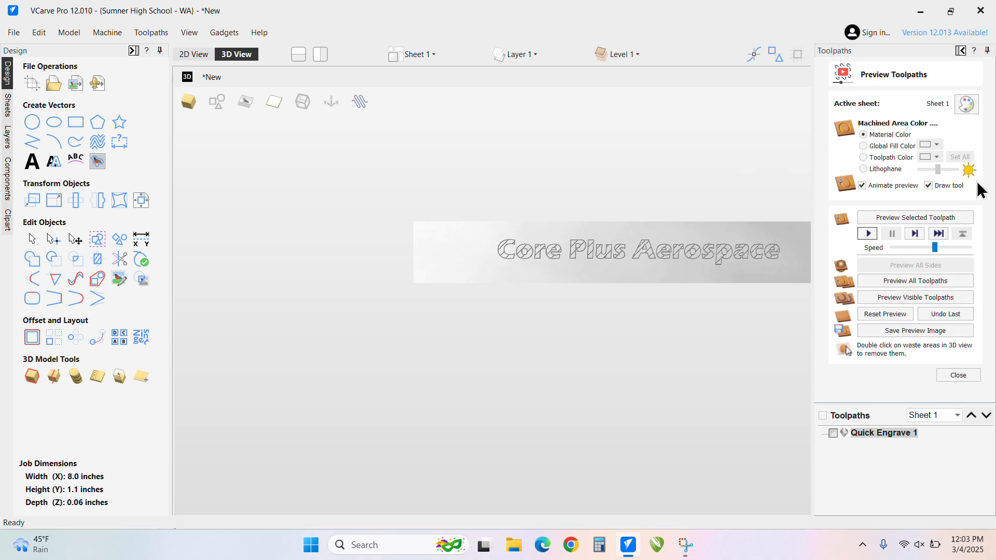
left_click(964, 378)
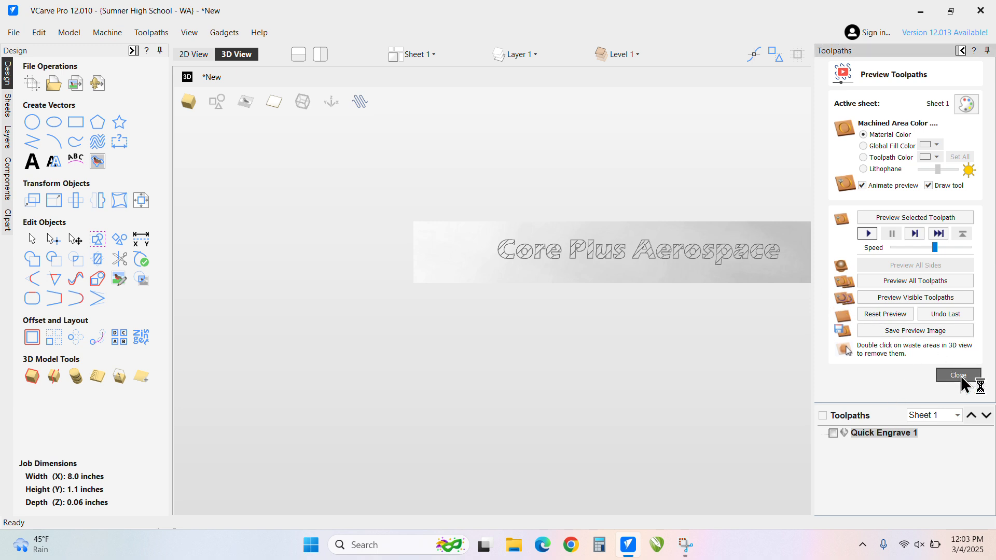
left_click(194, 54)
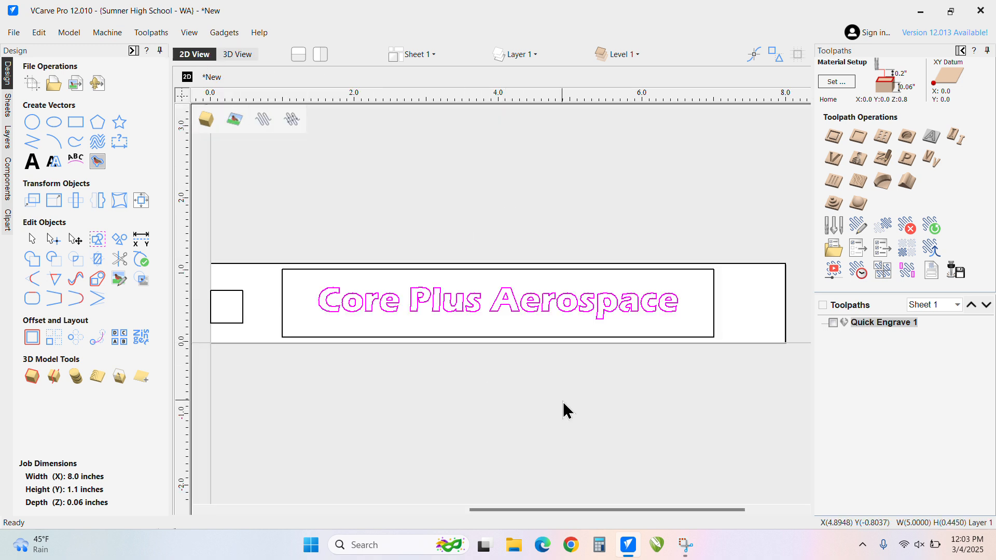
Switch to Chrome, dismiss the page restore prompt and search Google for "airplane vector"
left_click(572, 551)
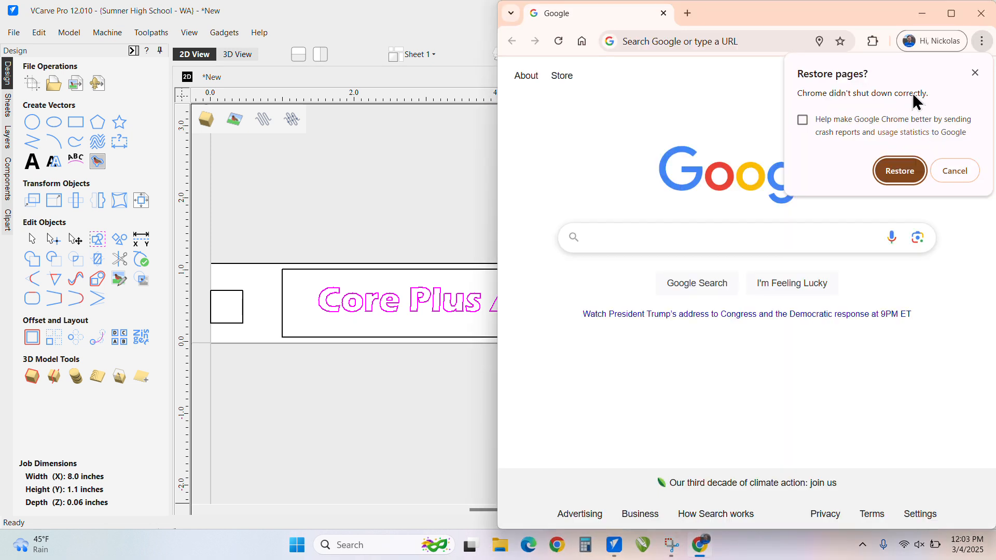
left_click(975, 72)
left_click(713, 43)
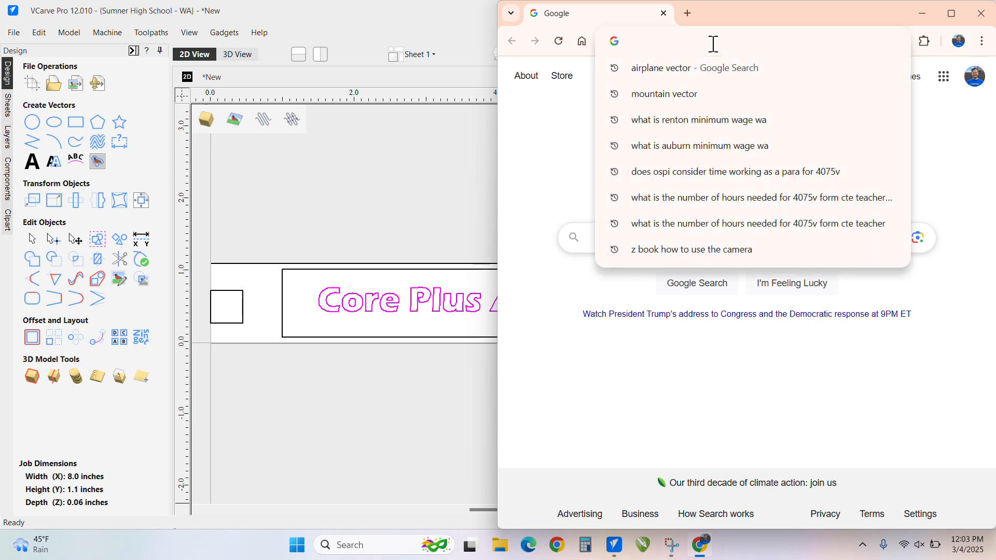
left_click(690, 69)
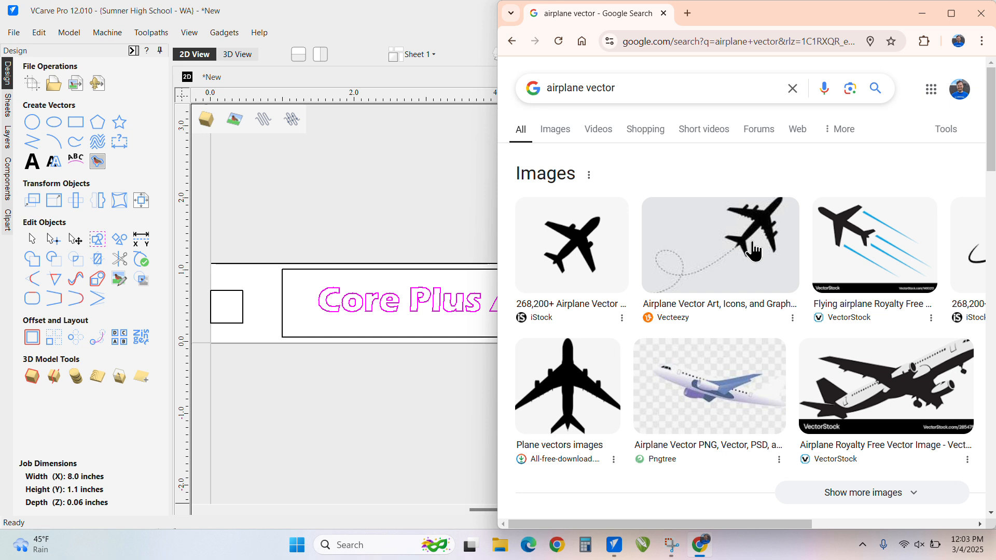
Copy the iStock image of a small black airplane with a curved solid trail from the search results
right_click(970, 270)
left_click(971, 189)
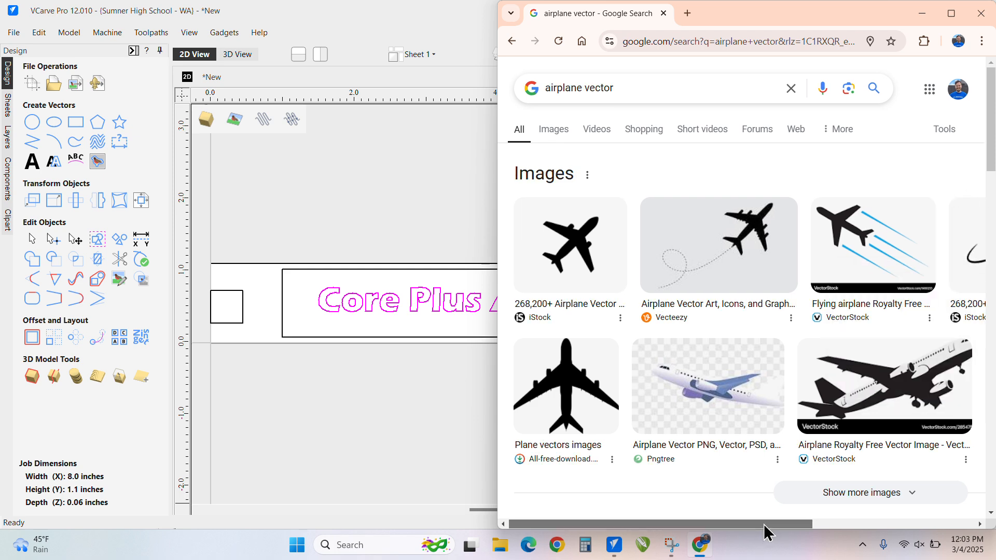
left_click_drag(764, 524, 861, 523)
right_click(860, 276)
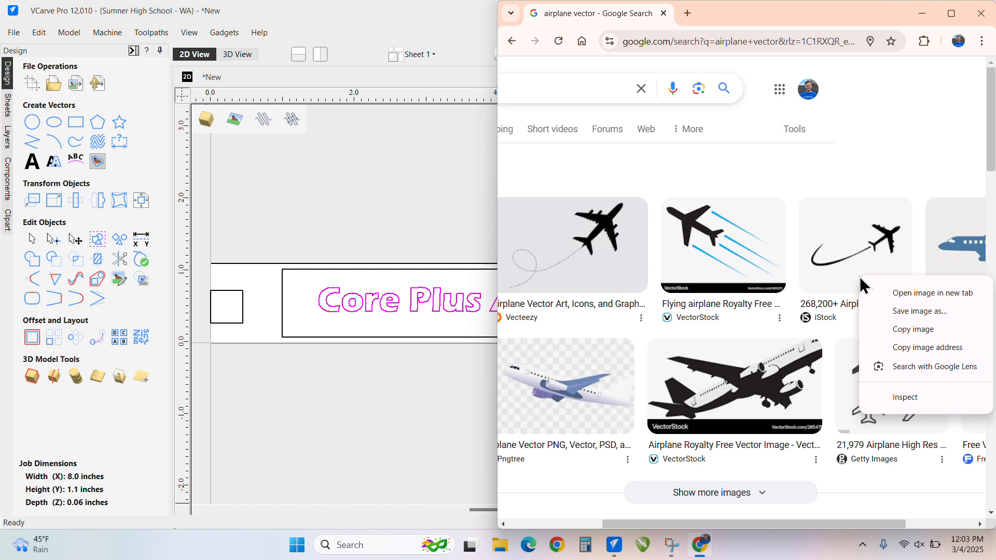
left_click(908, 330)
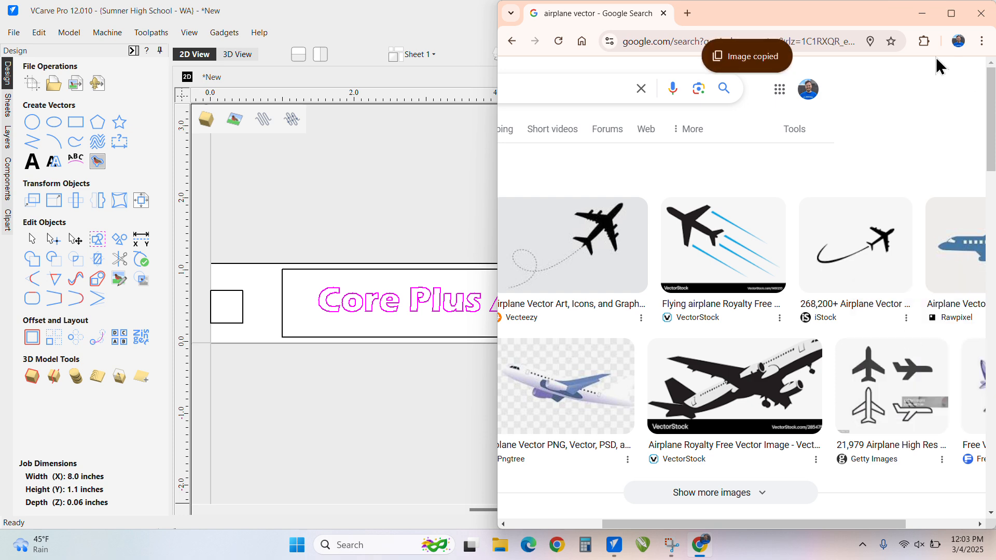
Switch back to VCarve Pro, deselect the text and paste the copied airplane image into the 2D layout
left_click(921, 13)
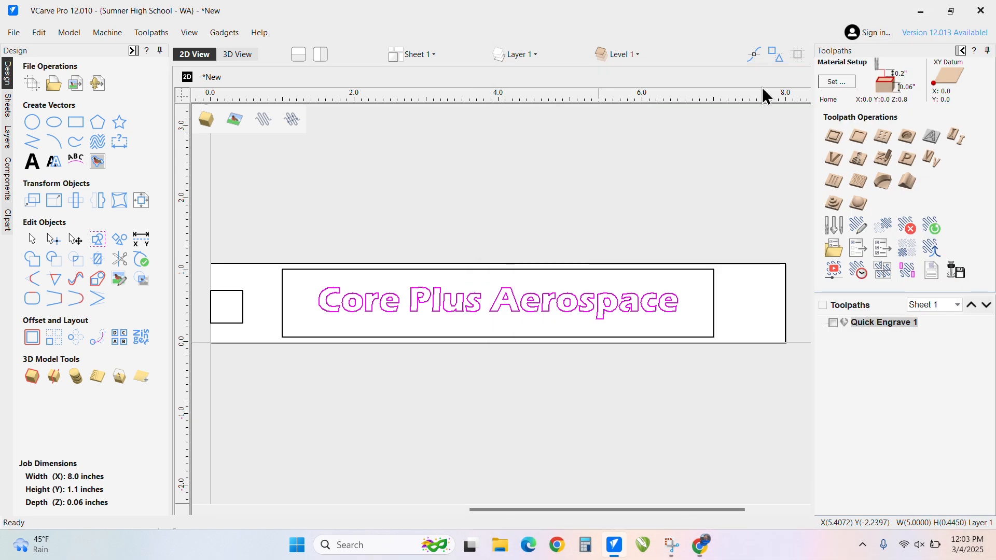
left_click(732, 240)
right_click(714, 308)
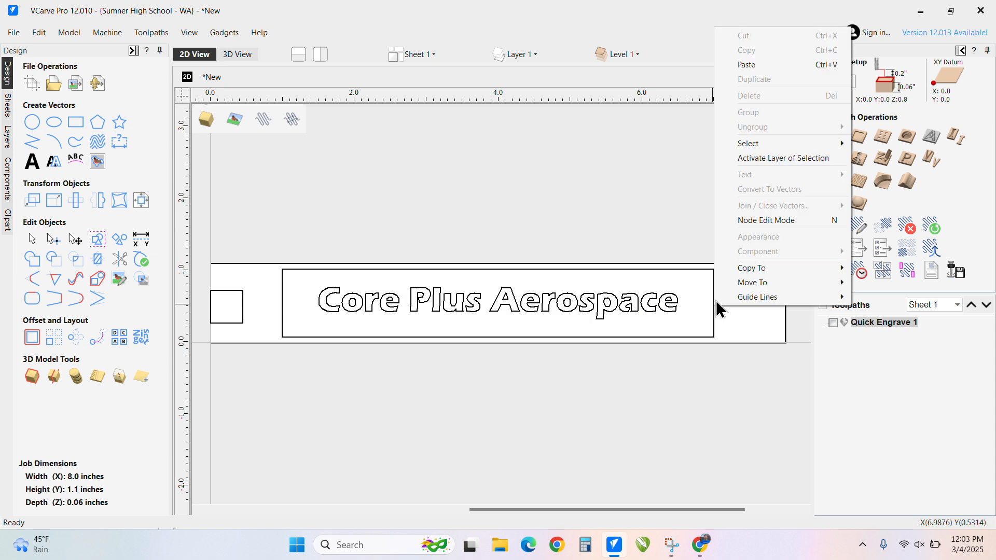
left_click(764, 62)
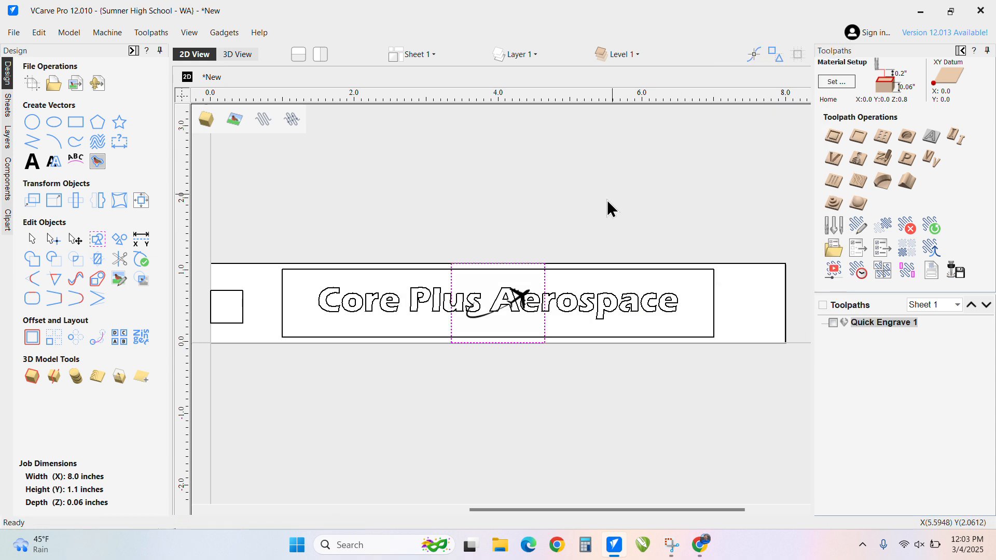
Select the pasted airplane bitmap and move it to the right end of the border, with the plane just past the text
left_click(525, 294)
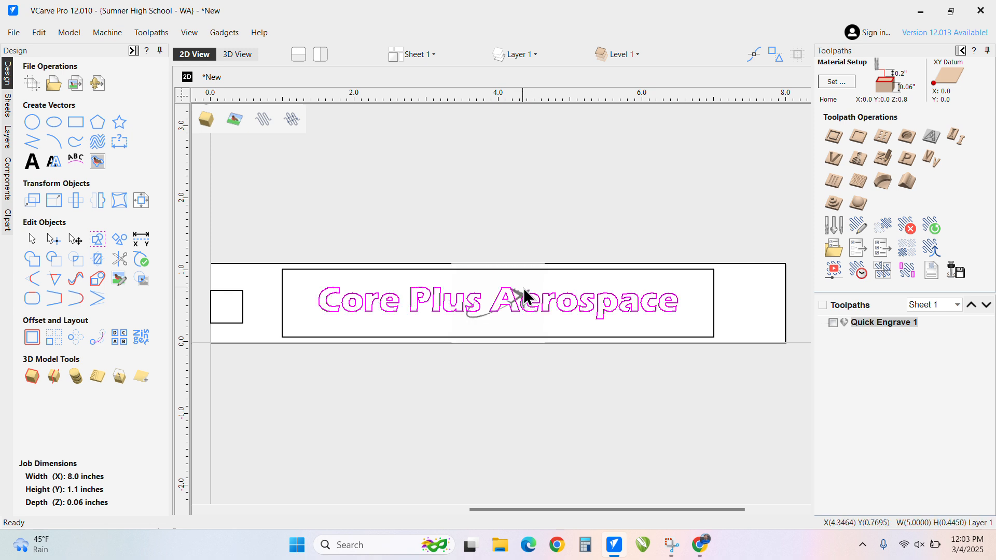
left_click(524, 292)
left_click(525, 295)
left_click(525, 295)
scroll(527, 297, "up", 4)
scroll(526, 298, "up", 1)
left_click(526, 275)
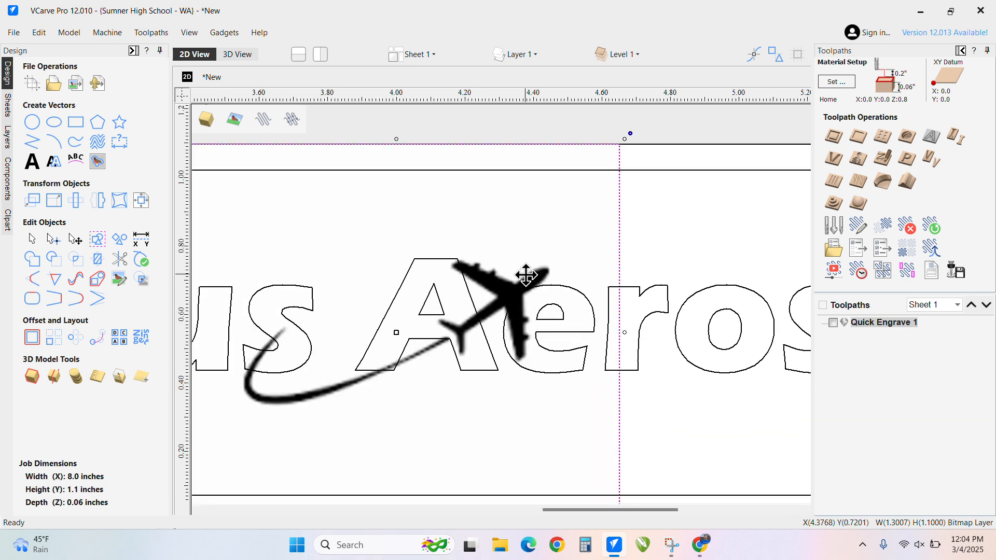
scroll(526, 275, "down", 2)
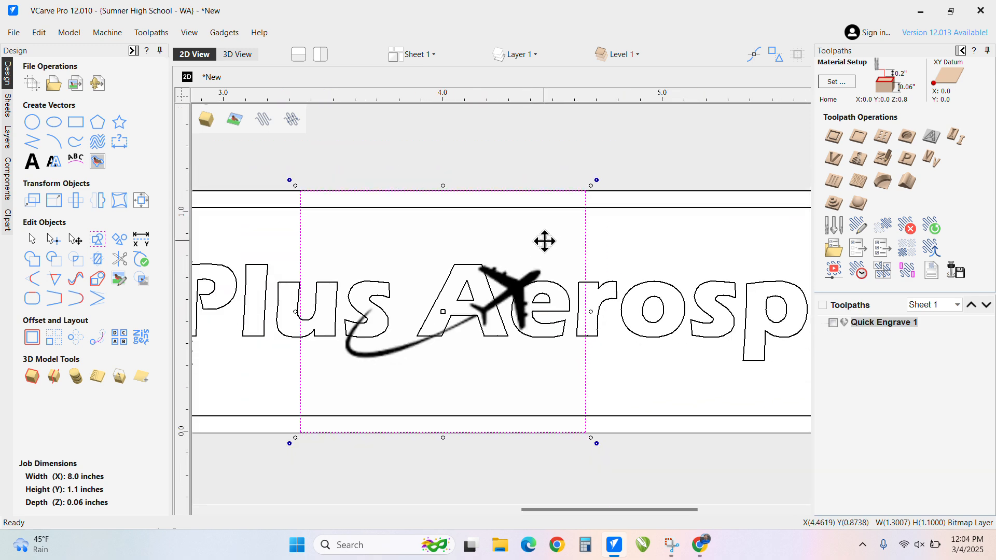
scroll(515, 283, "down", 3)
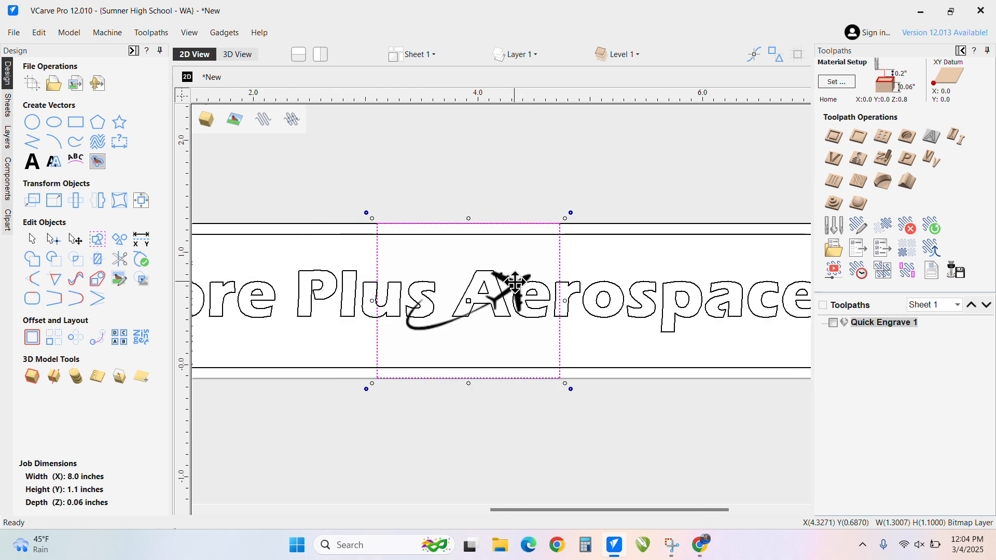
left_click_drag(515, 283, 733, 310)
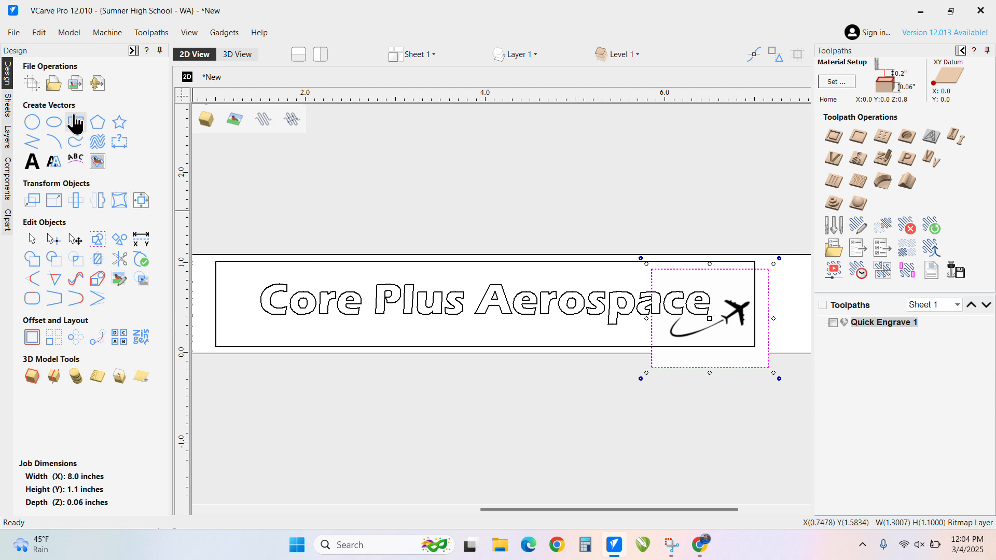
Start a black/white bitmap trace of the airplane image and preview its vectors
left_click(97, 163)
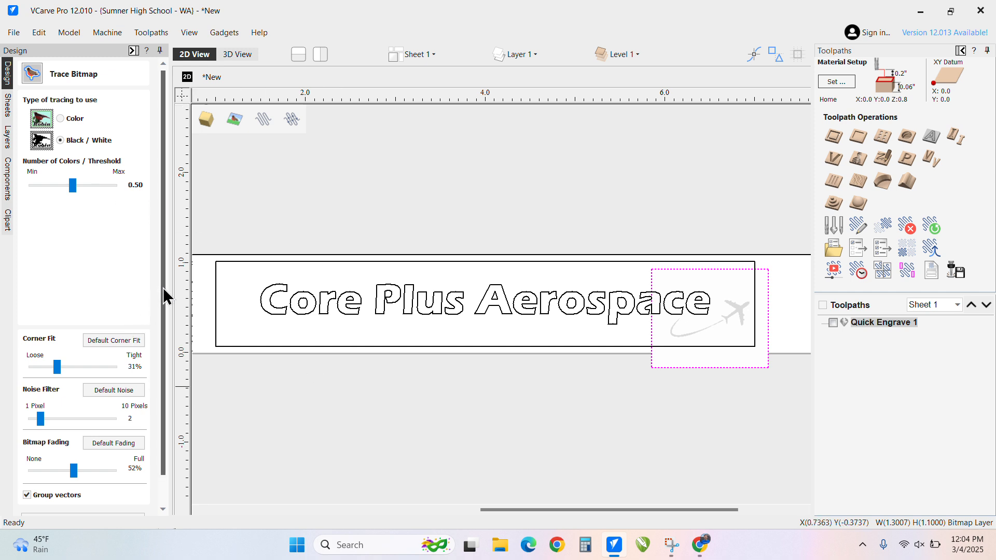
left_click_drag(164, 289, 165, 332)
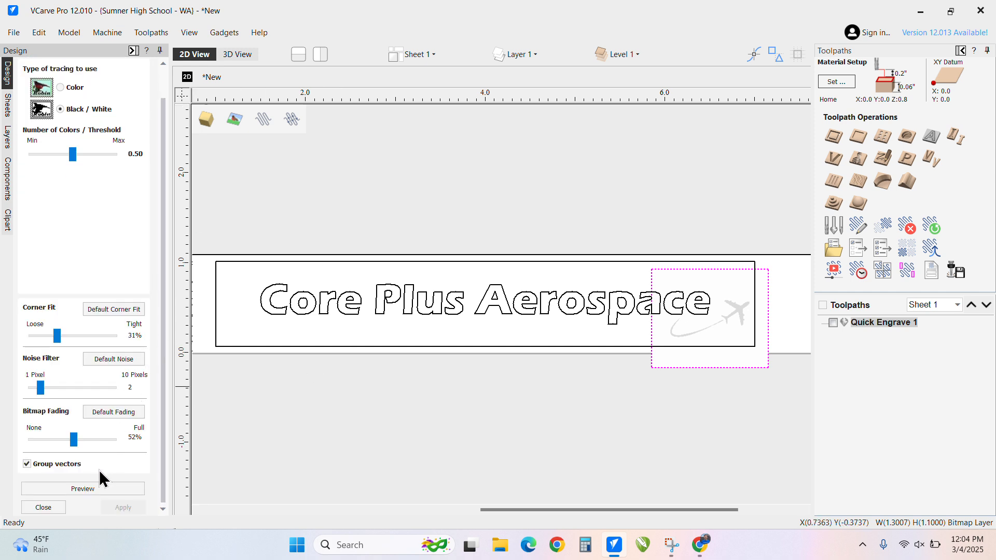
left_click(97, 490)
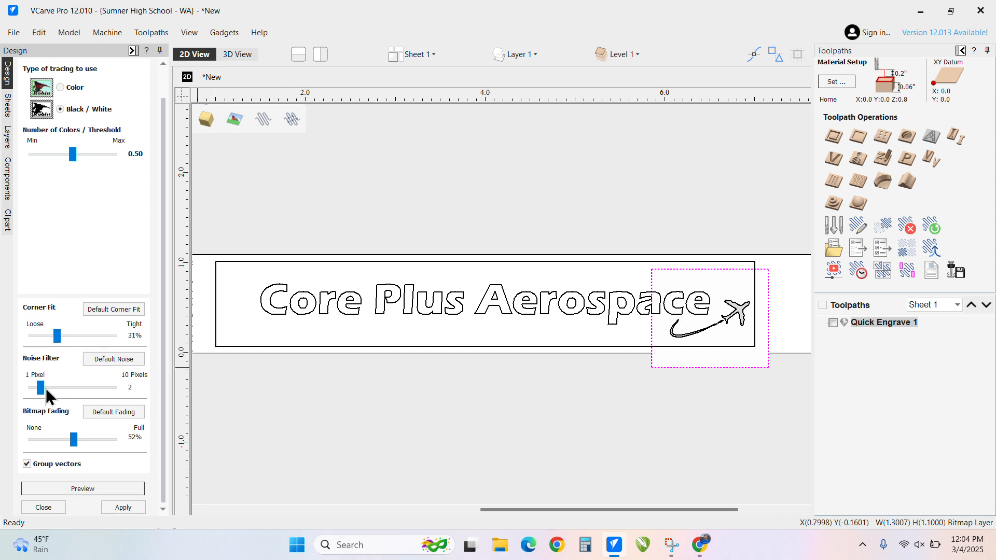
Set the trace's corner fit to 76%, noise filter to 6 pixels and bitmap fading to 56%, and apply the traced vectors
left_click_drag(41, 388, 113, 390)
left_click(89, 489)
left_click_drag(88, 346, 94, 363)
left_click(104, 492)
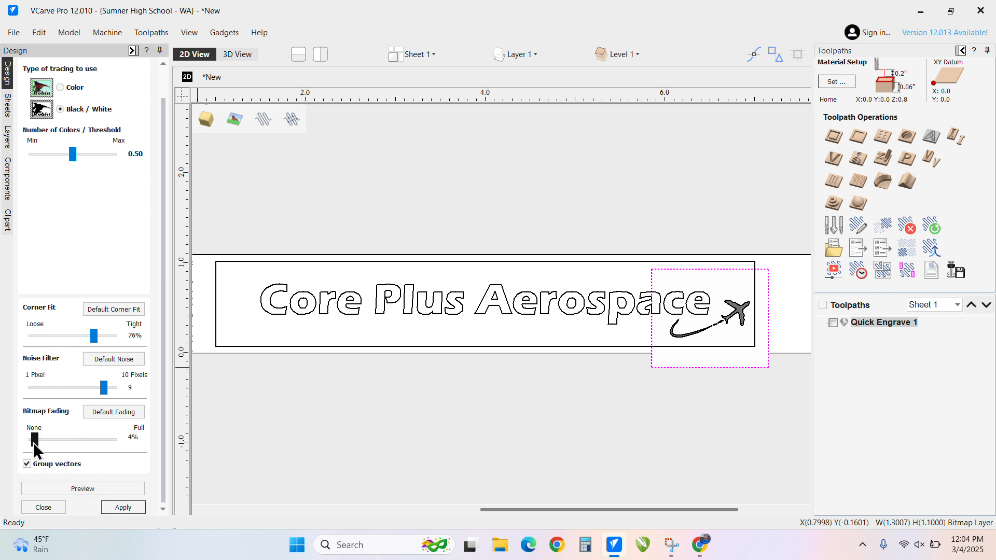
left_click_drag(33, 443, 76, 438)
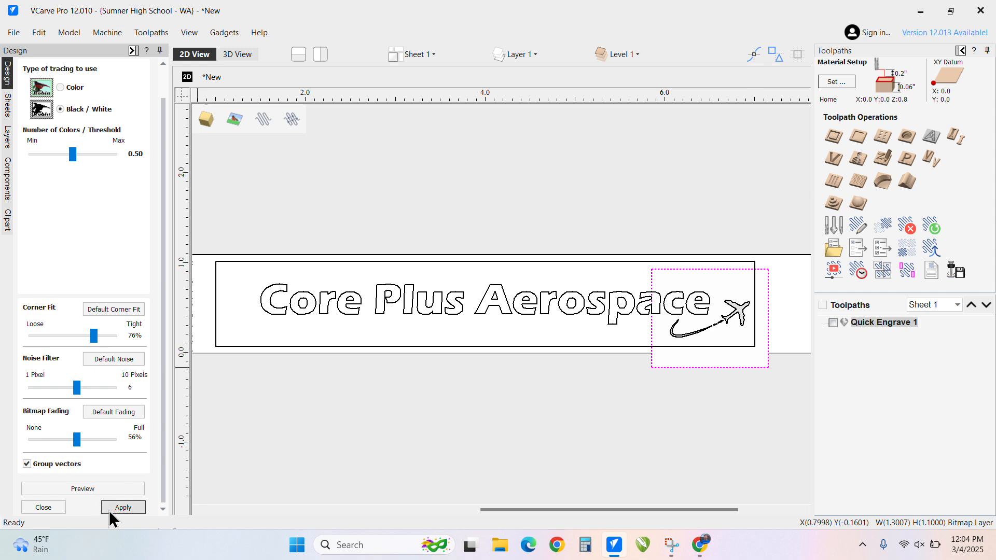
left_click(104, 488)
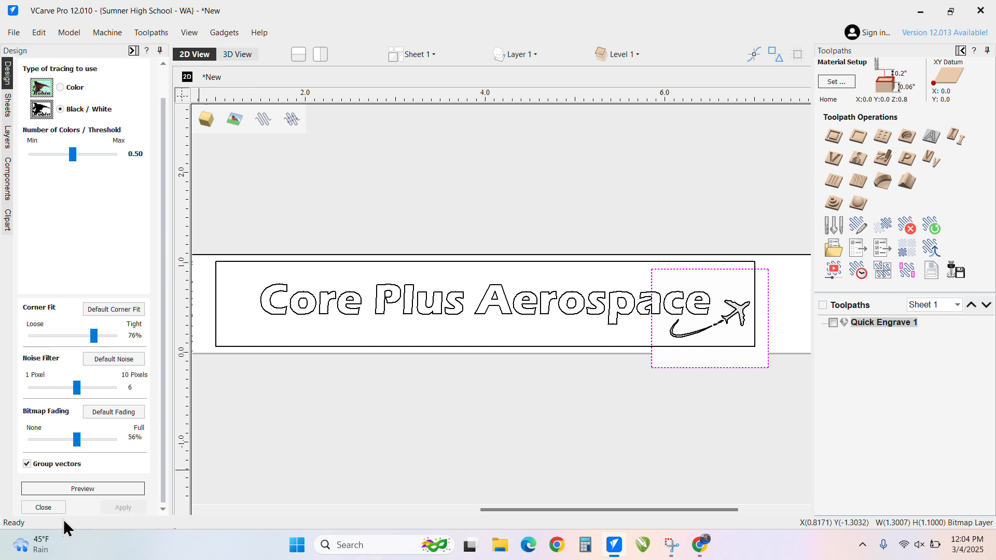
left_click(43, 507)
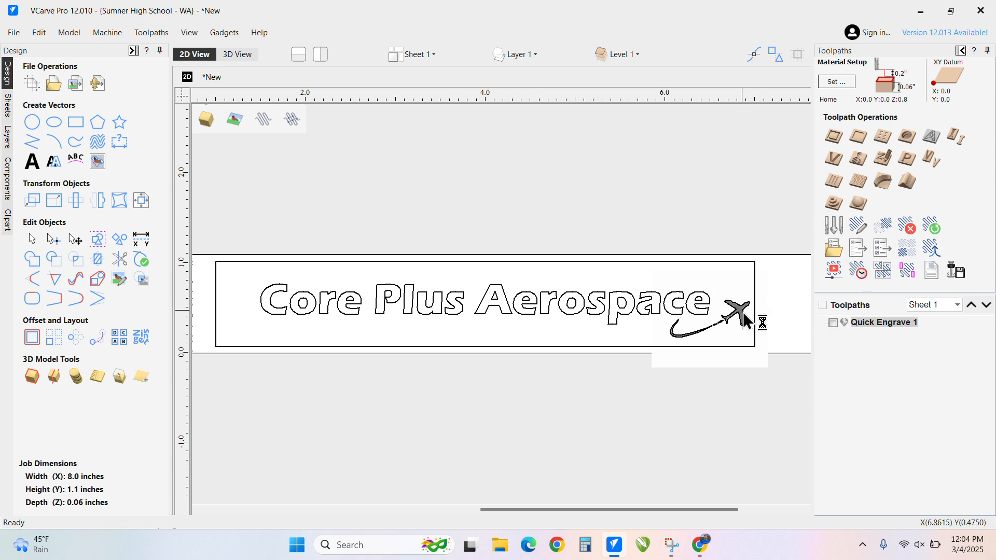
Start a 2D Profile toolpath on the traced airplane, keeping the 60° 1" V-Bit, its tool settings and the 0.01 inch cut depth
left_click(743, 313)
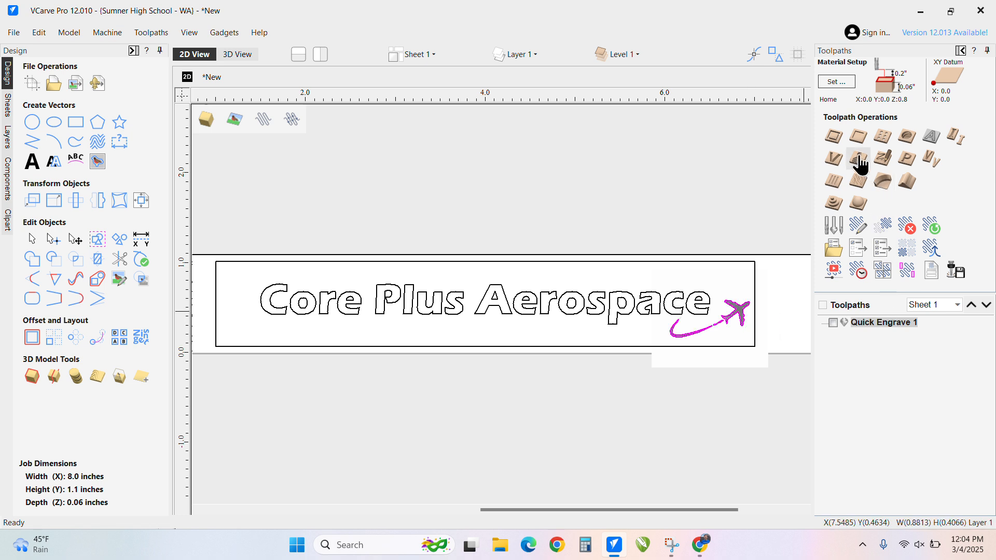
left_click(834, 137)
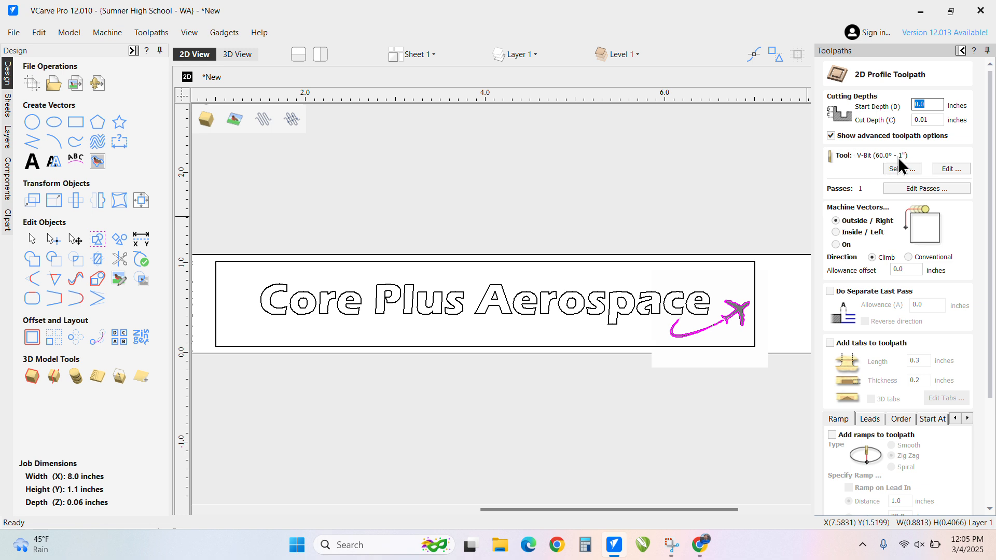
left_click(949, 170)
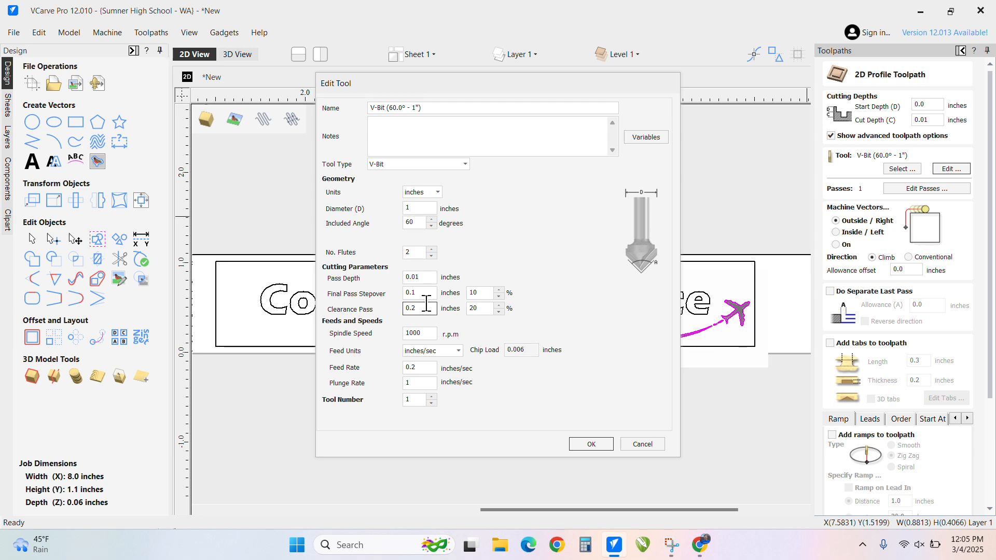
left_click(590, 444)
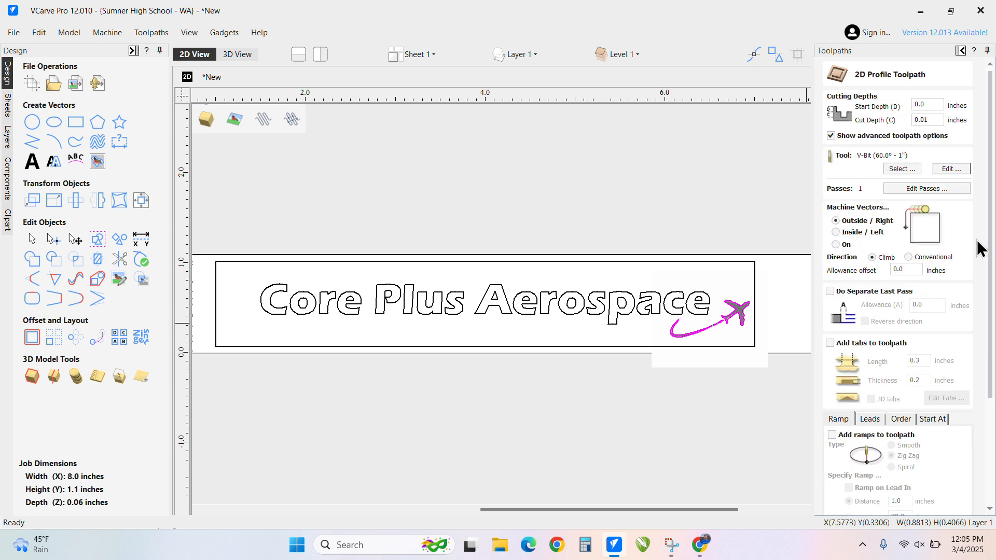
left_click(921, 104)
key("Tab")
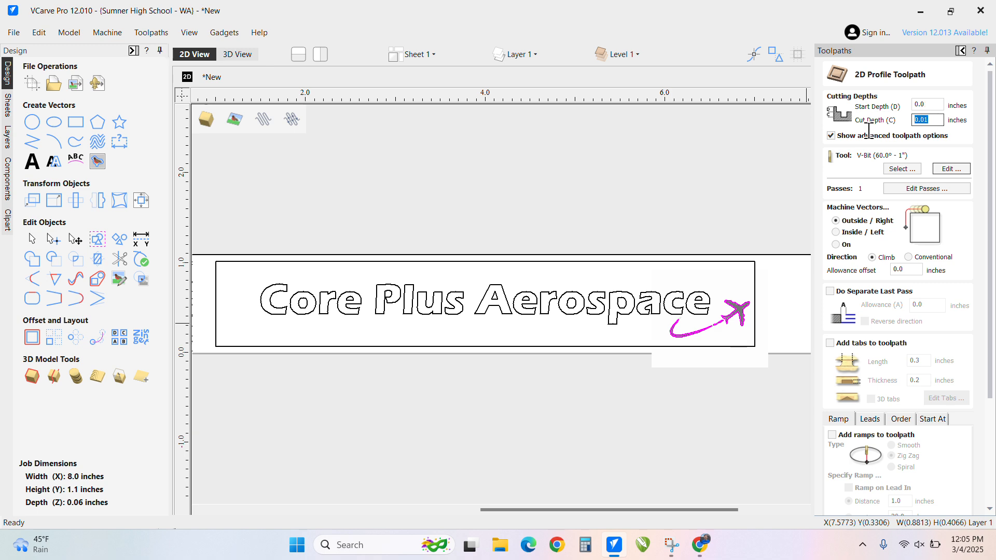
Name the profile toolpath 1"Vbit Airplane and calculate it
scroll(990, 184, "down", 3)
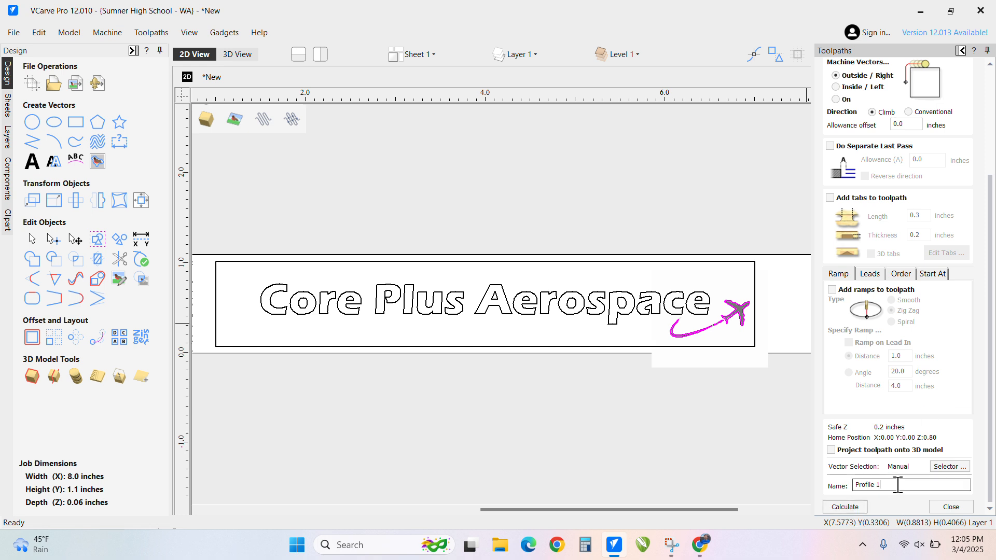
left_click_drag(896, 485, 755, 494)
type("1\"Vbit")
left_click_drag(895, 486, 788, 481)
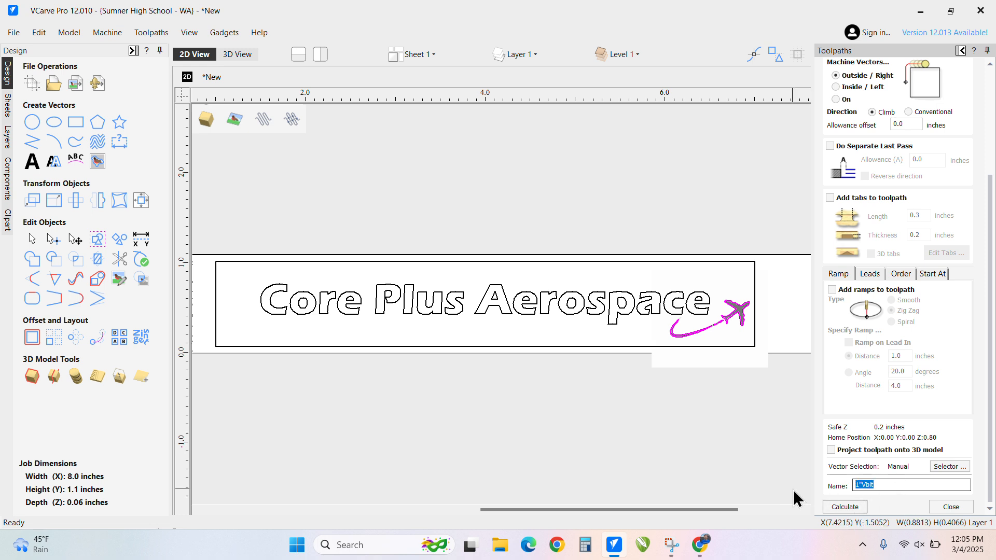
left_click(895, 486)
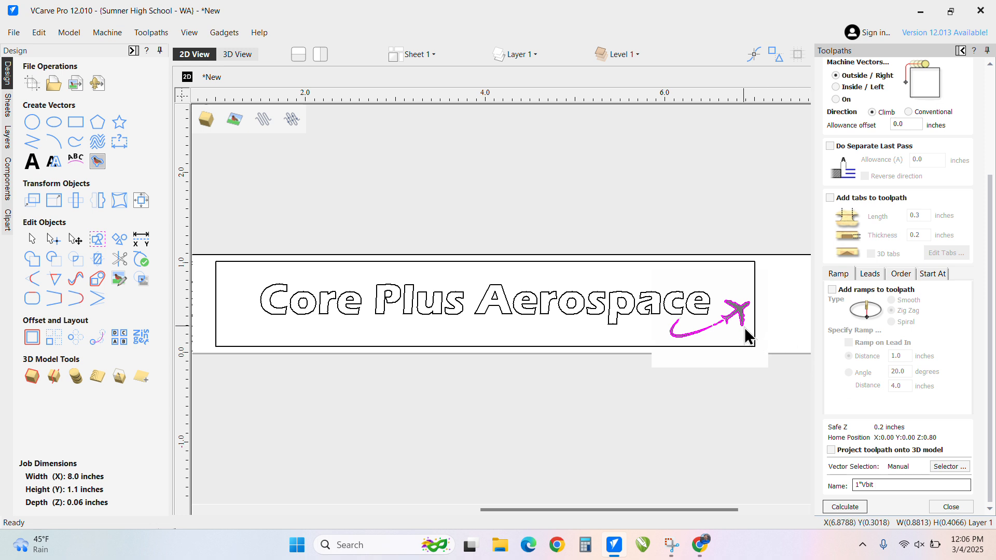
type("Airplane")
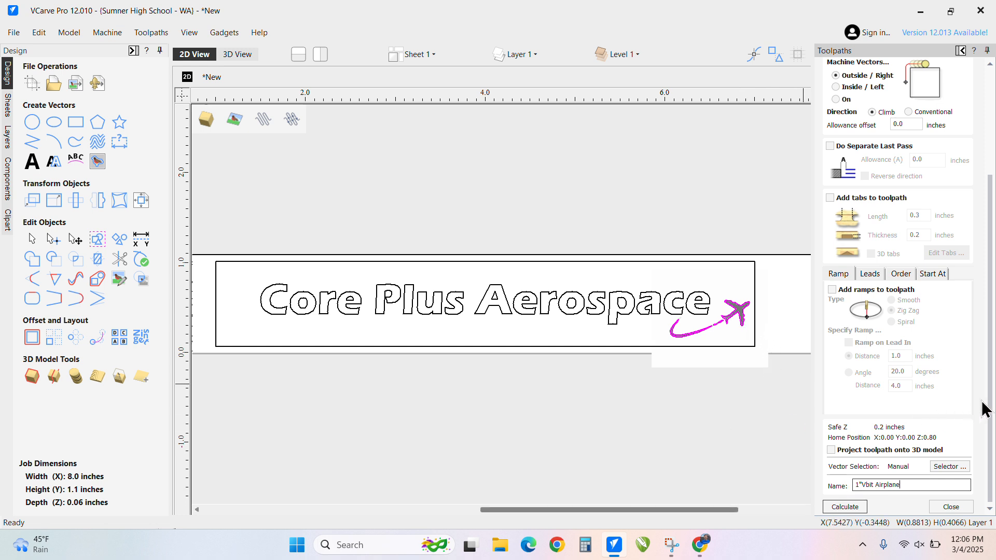
left_click(844, 507)
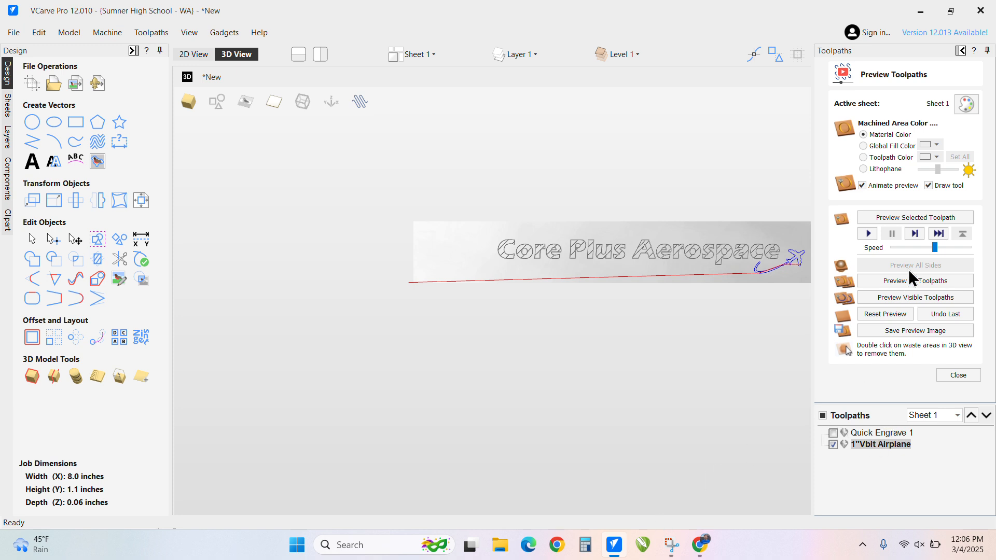
Play the airplane toolpath simulation and inspect the engraved airplane up close
left_click(868, 233)
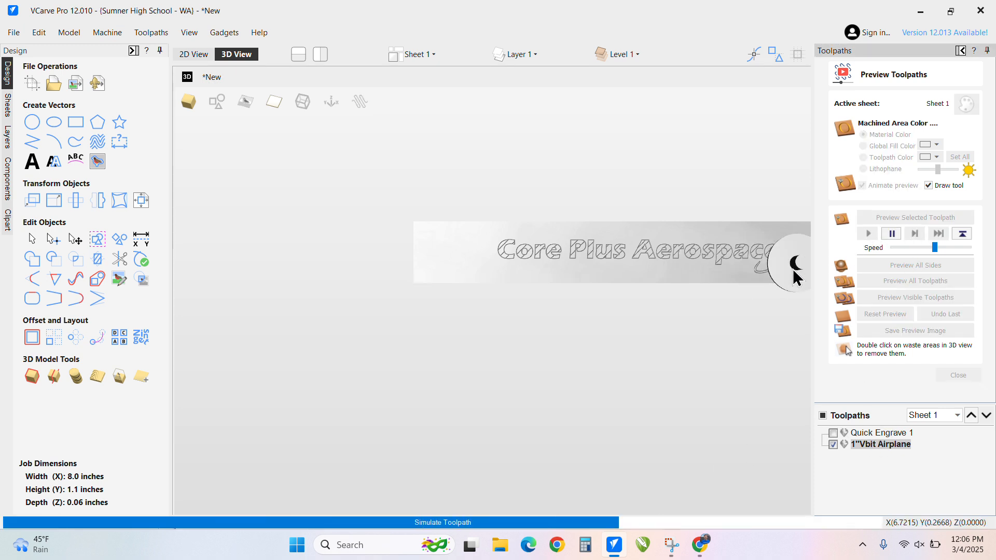
scroll(793, 269, "up", 4)
scroll(793, 268, "down", 1)
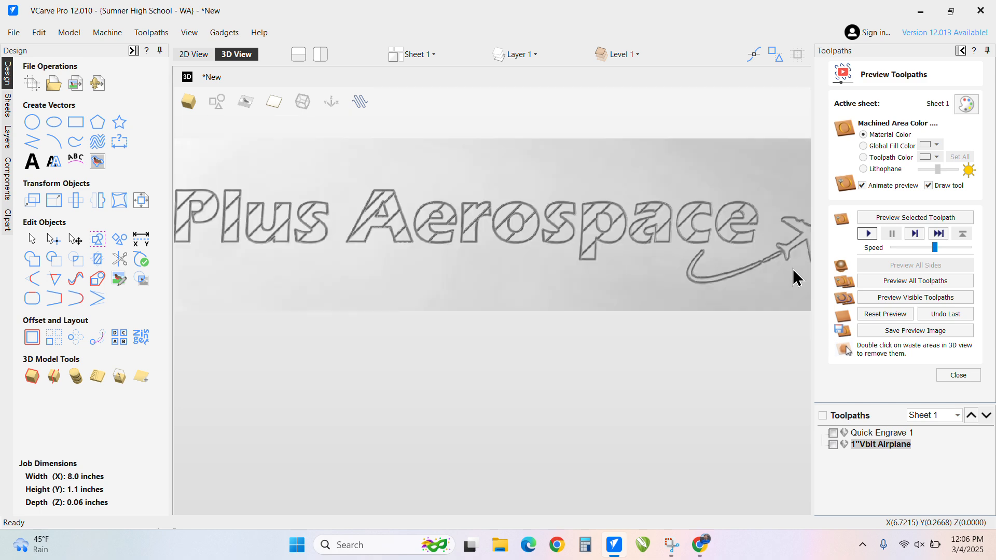
scroll(758, 281, "down", 4)
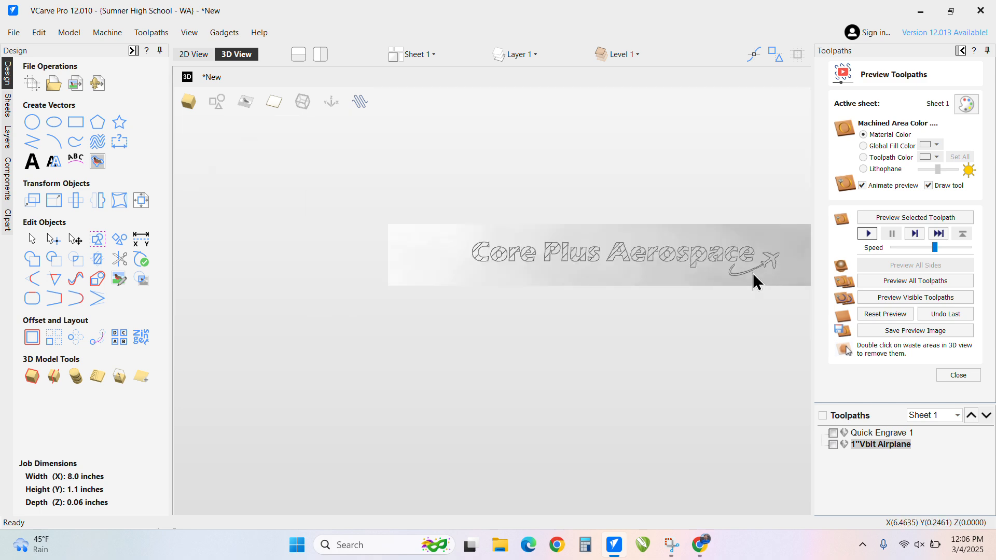
In the 2D view, create a left-mirrored copy of the airplane and position it inside the left end of the border
left_click(201, 53)
left_click(736, 313)
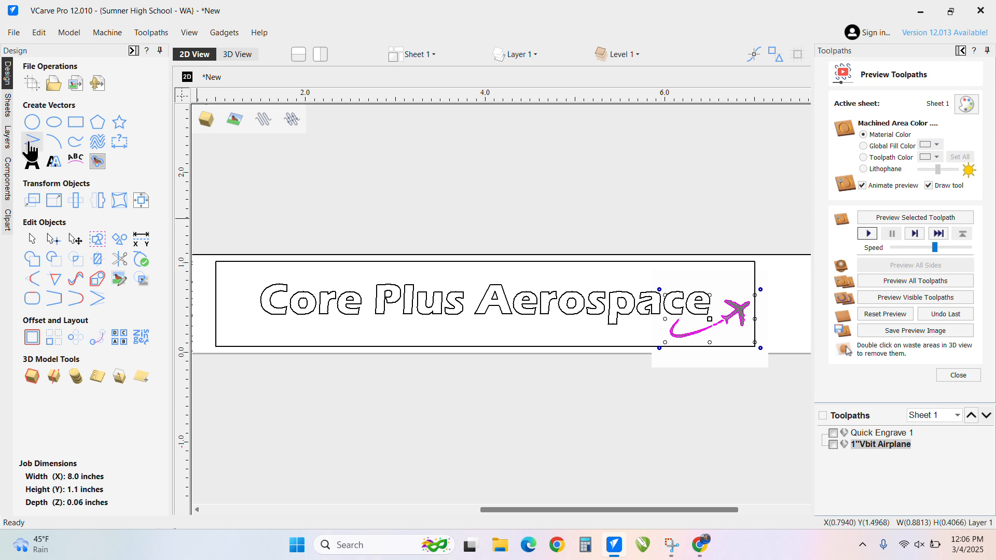
left_click(99, 202)
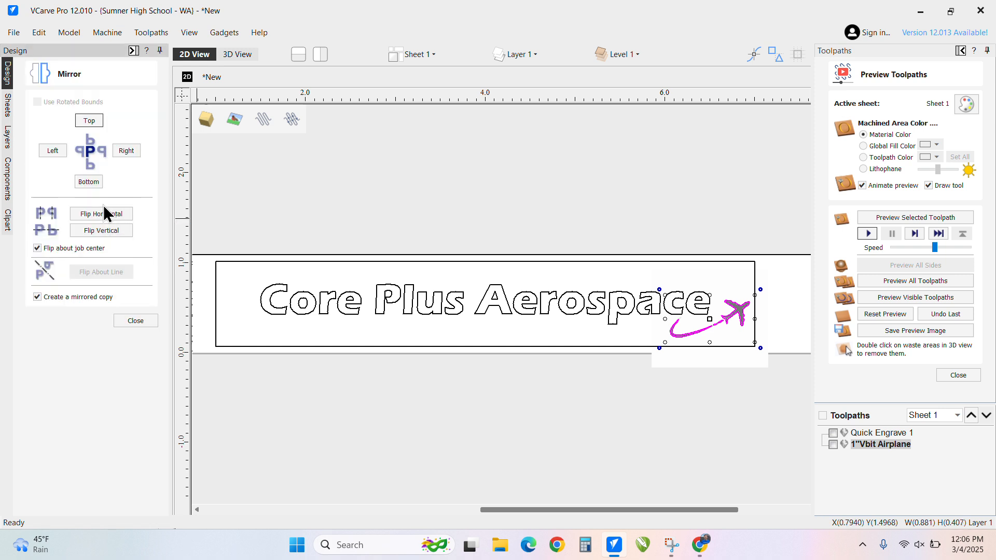
left_click(52, 151)
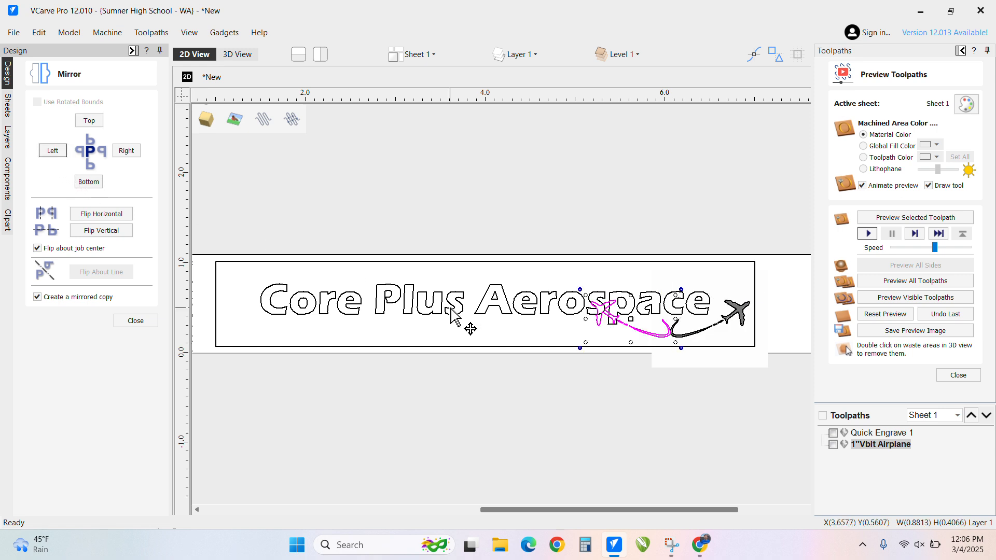
left_click_drag(604, 324, 228, 312)
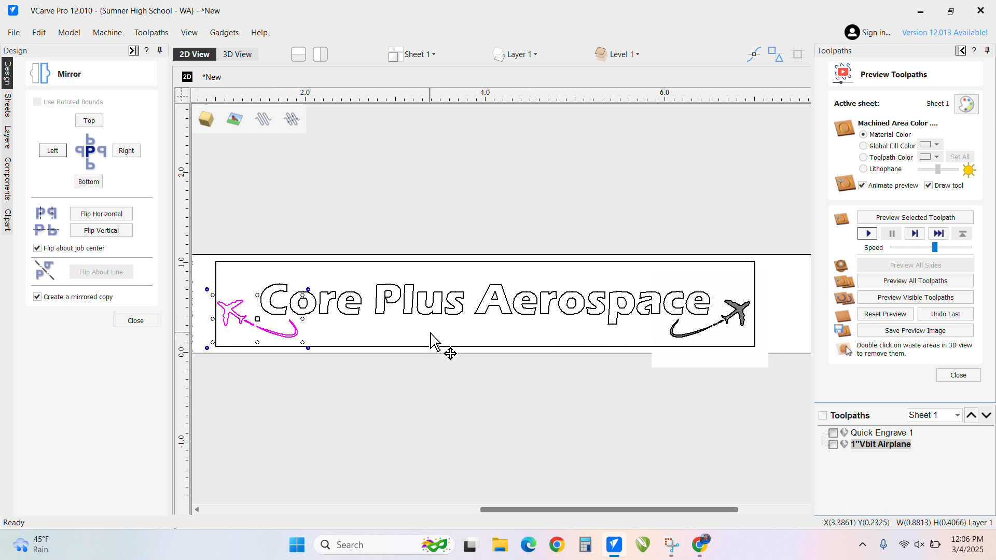
key("Right")
key("Right")
key("Left")
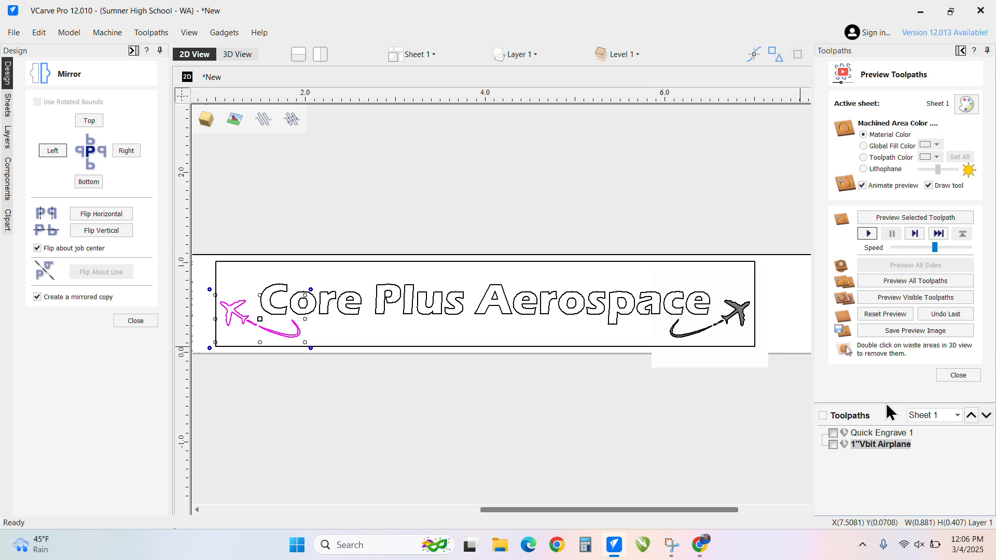
Add the mirrored airplane to the 1"Vbit Airplane toolpath, recalculate it and play its simulation
double_click(874, 444)
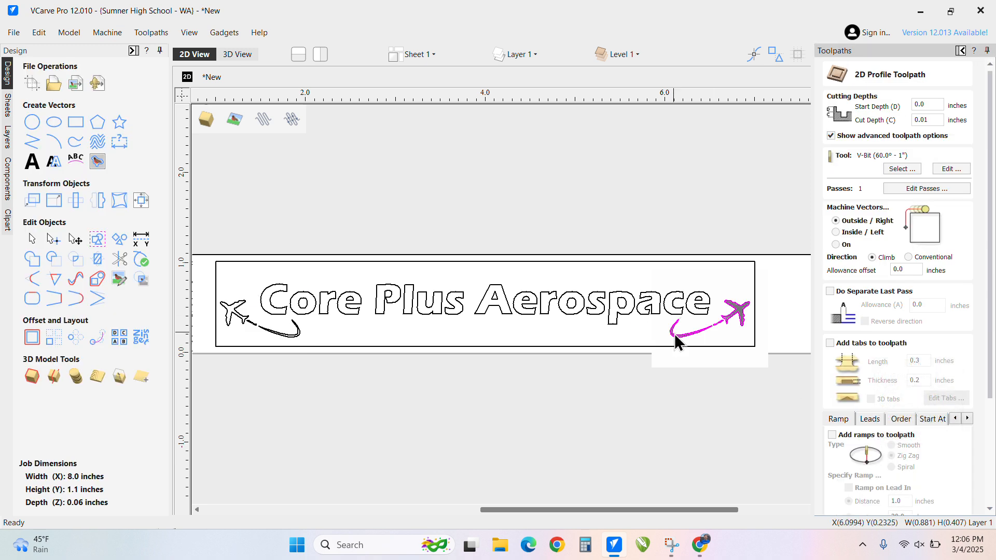
left_click(238, 317, "shift")
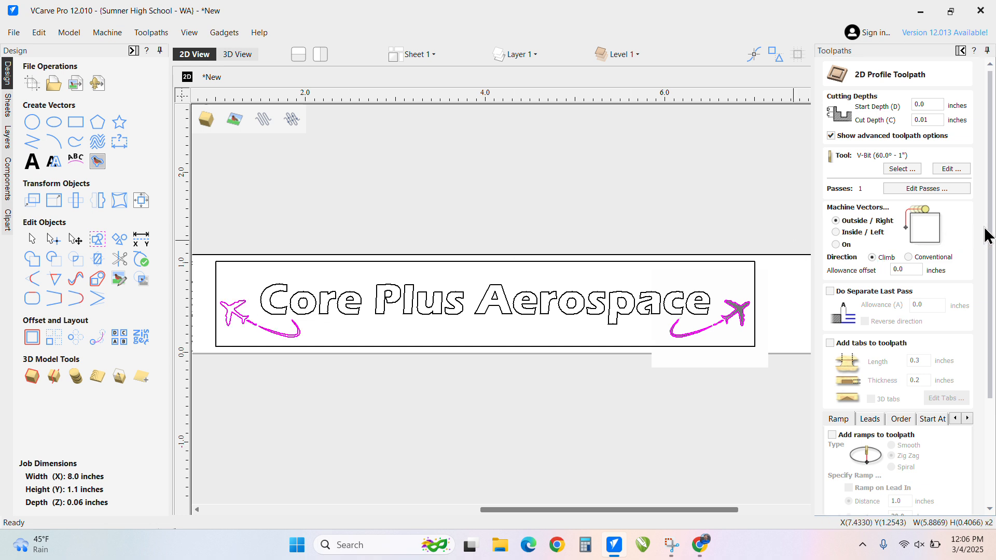
left_click_drag(991, 227, 992, 335)
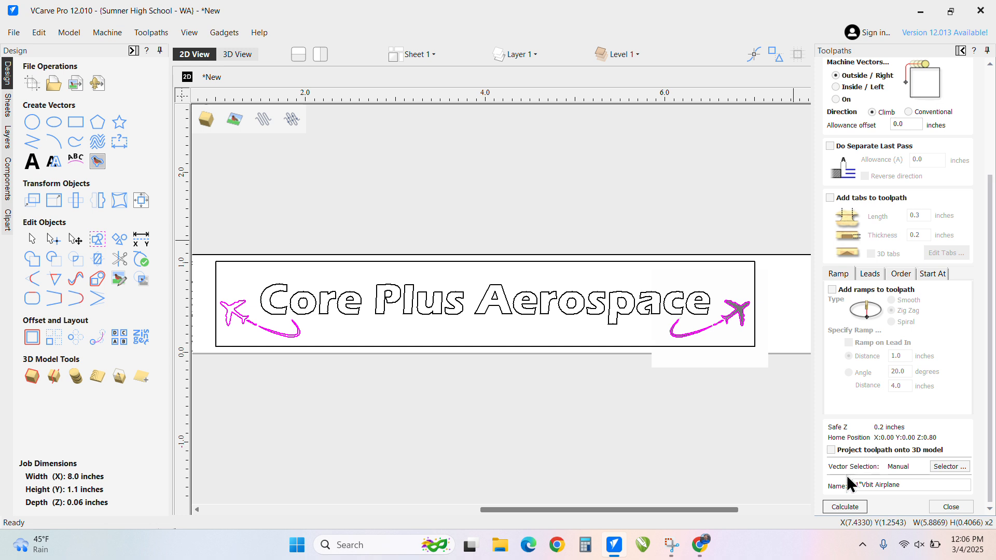
left_click(852, 510)
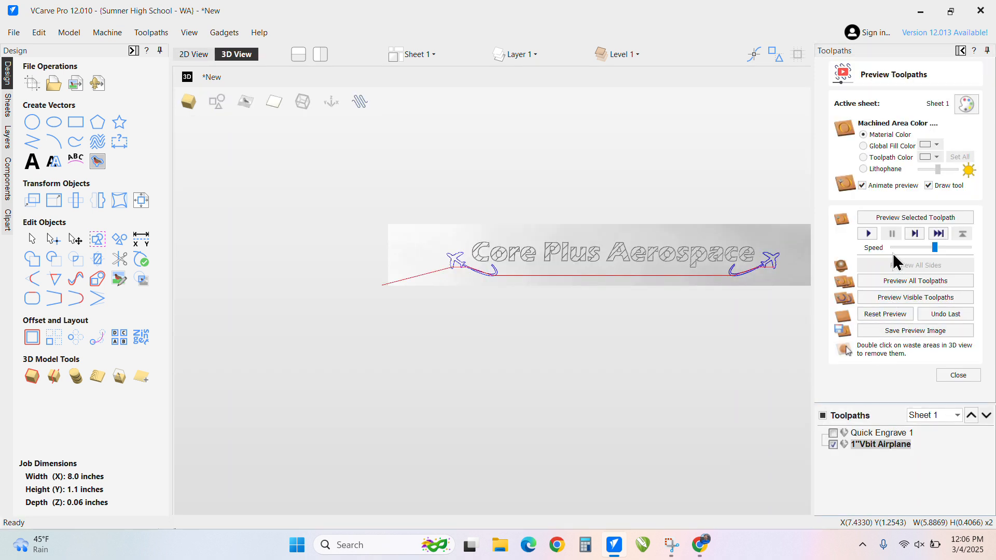
left_click(870, 234)
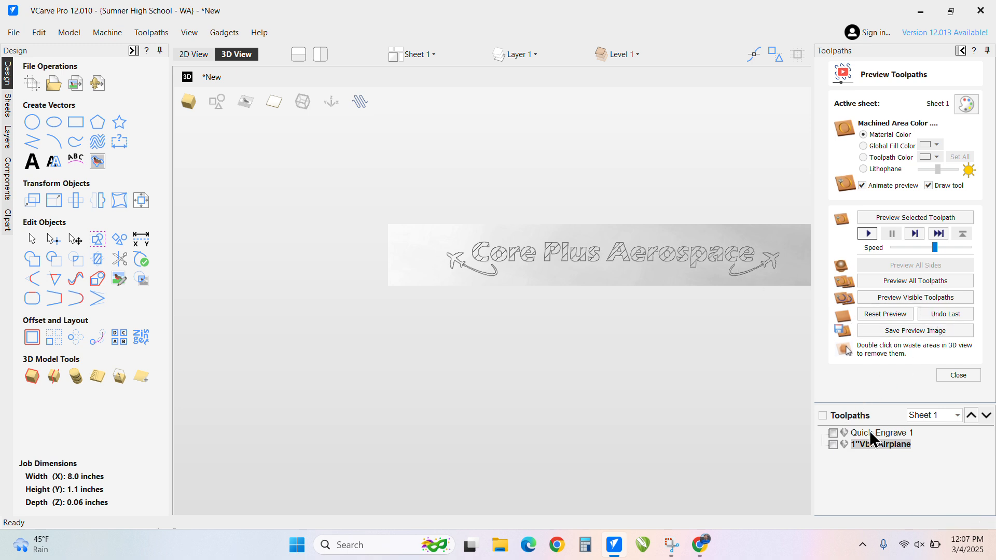
Close the preview, include the Quick Engrave 1 and 1"Vbit Airplane toolpaths for output, and check their tools in the save settings
left_click(962, 374)
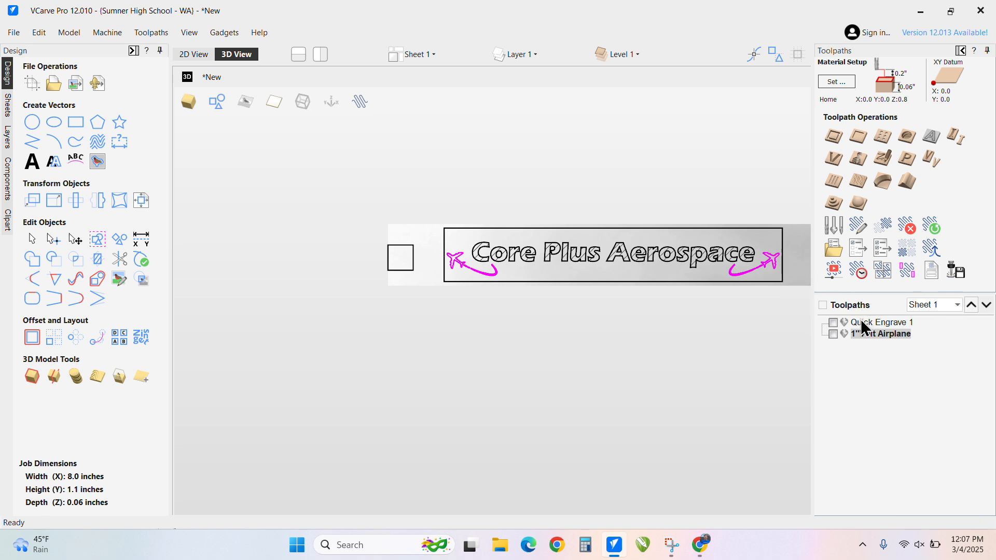
left_click(832, 322)
left_click(832, 334)
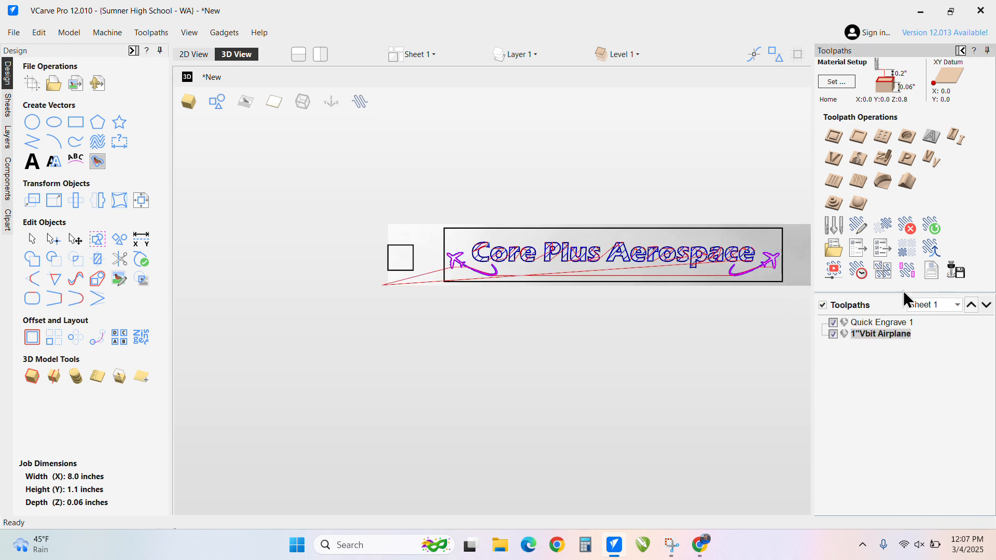
left_click(956, 271)
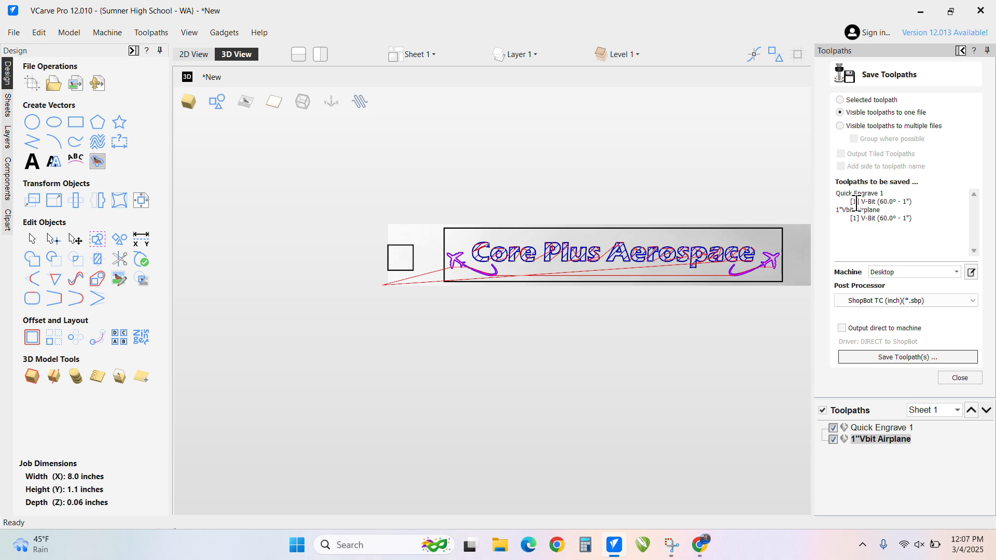
mouse_move(857, 204)
left_mouse_down()
mouse_move(848, 204)
mouse_move(851, 221)
left_mouse_up()
left_click(884, 218)
Associate the ShopBot TC (inch)(*.sbp) post-processor with the Desktop machine configuration, then check the available machine and post-processor choices
left_click(970, 274)
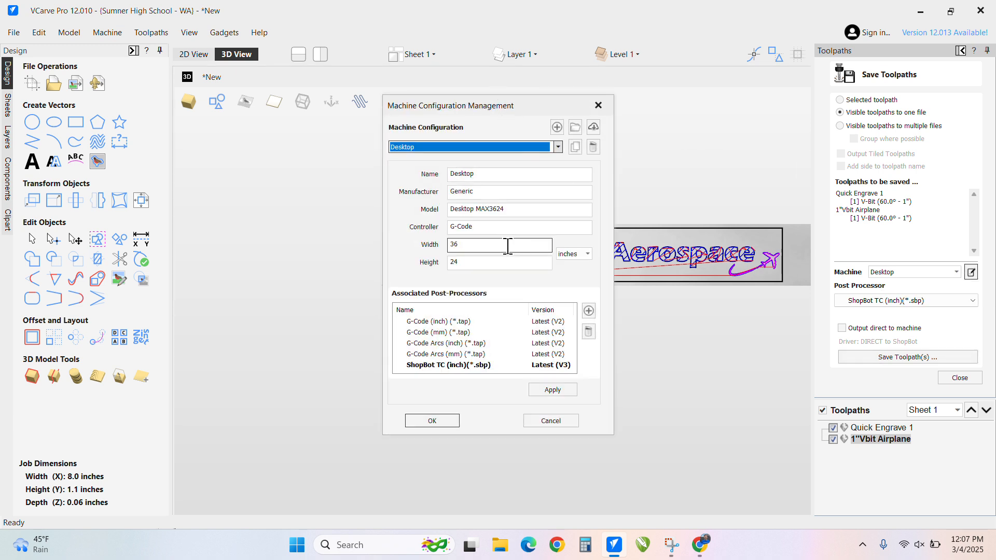
left_click_drag(536, 106, 448, 130)
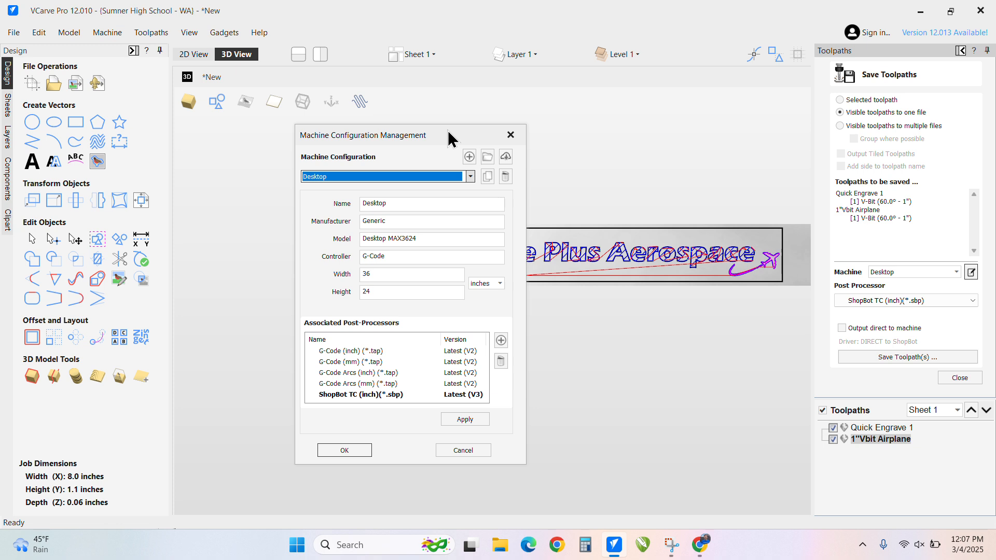
left_click(501, 341)
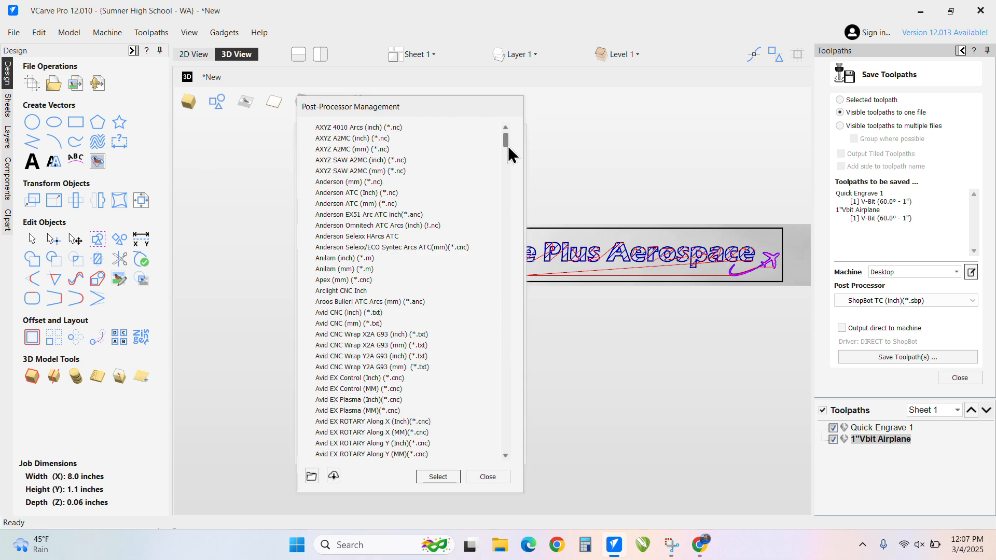
left_click_drag(505, 135, 516, 399)
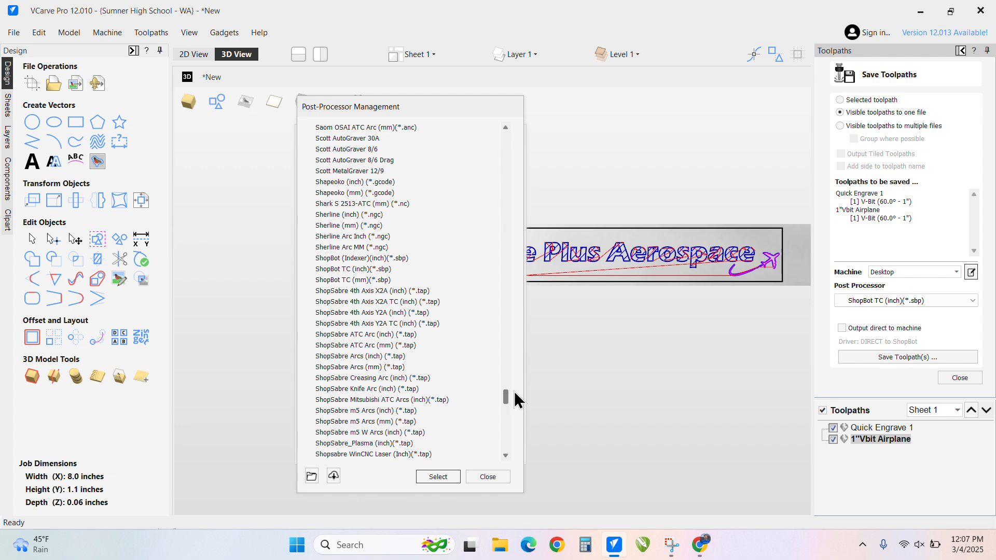
left_click(365, 270)
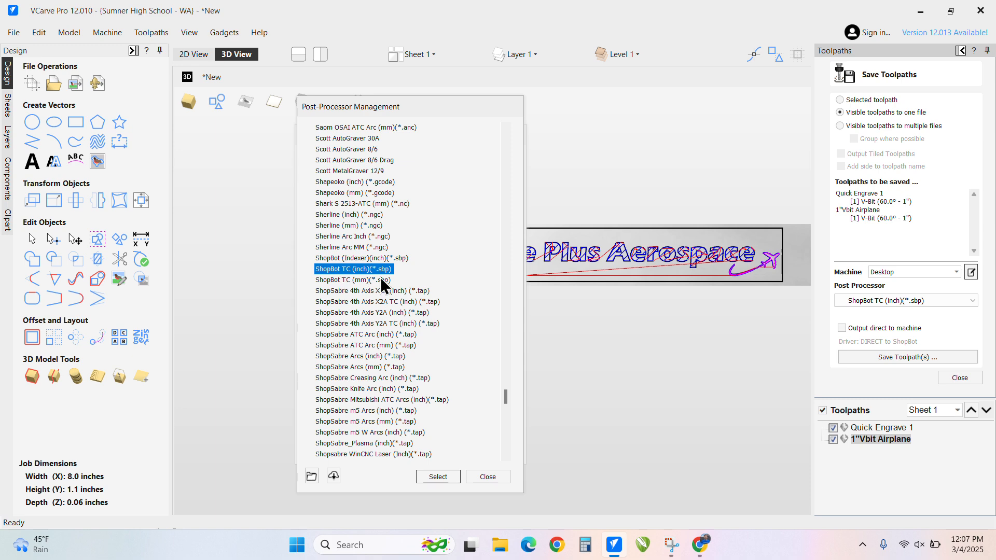
left_click(446, 478)
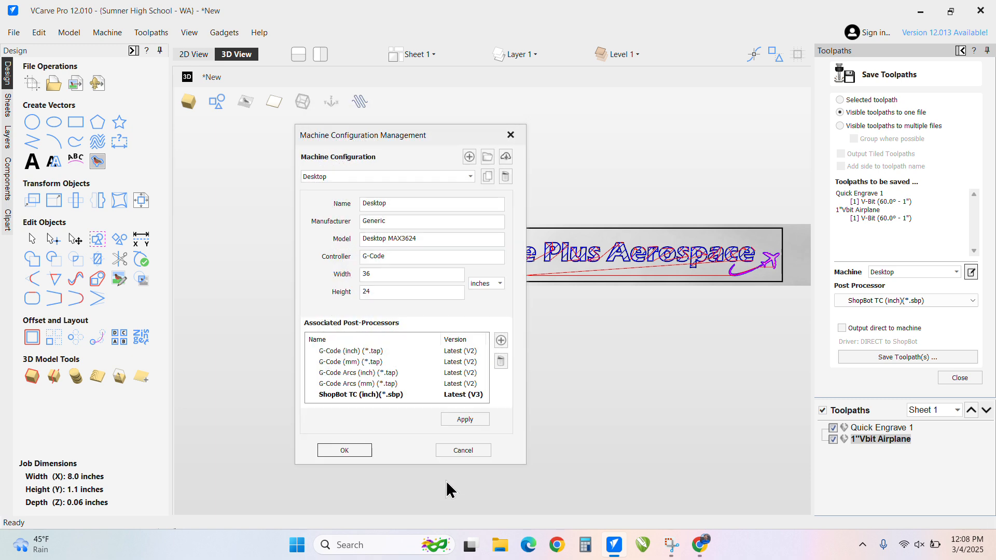
left_click(459, 424)
left_click(359, 452)
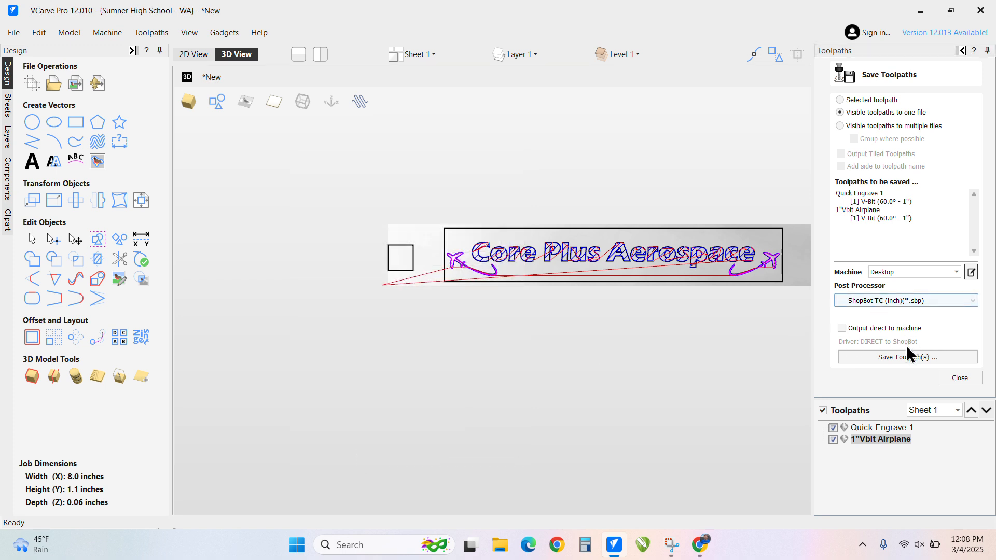
left_click(940, 272)
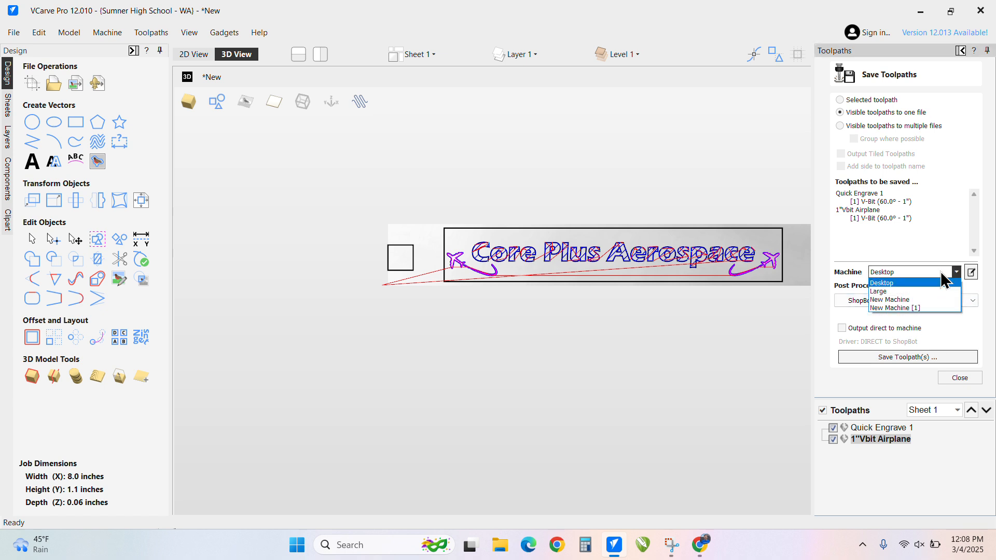
left_click(941, 273)
left_click(937, 305)
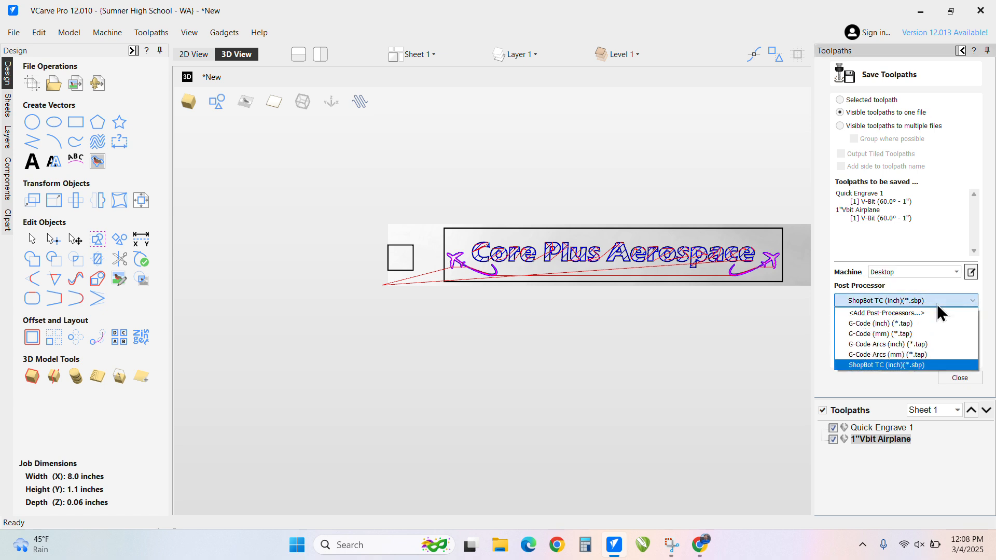
left_click(936, 305)
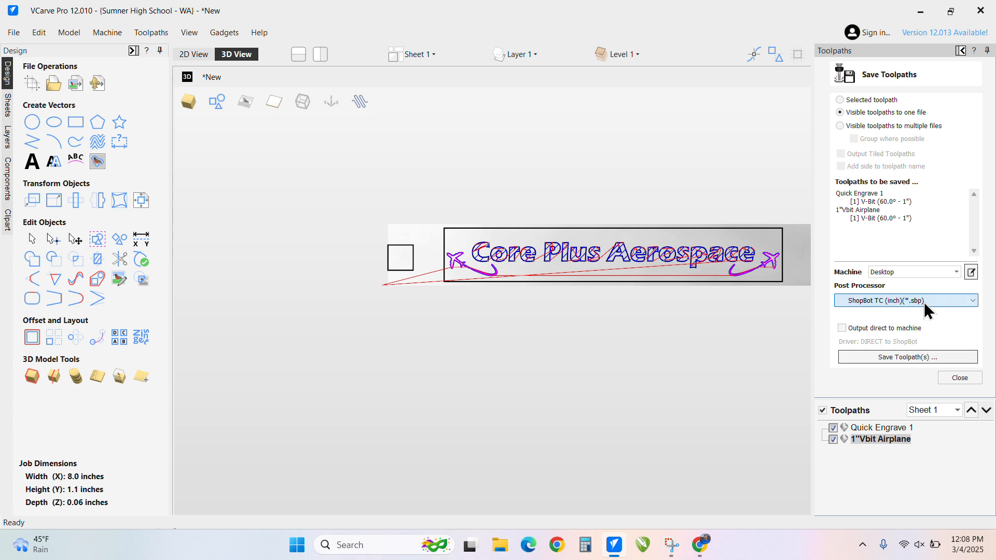
Save the visible toolpaths as one ShopBot file named New in a new FirstLastP1 folder inside Documents
left_click(896, 358)
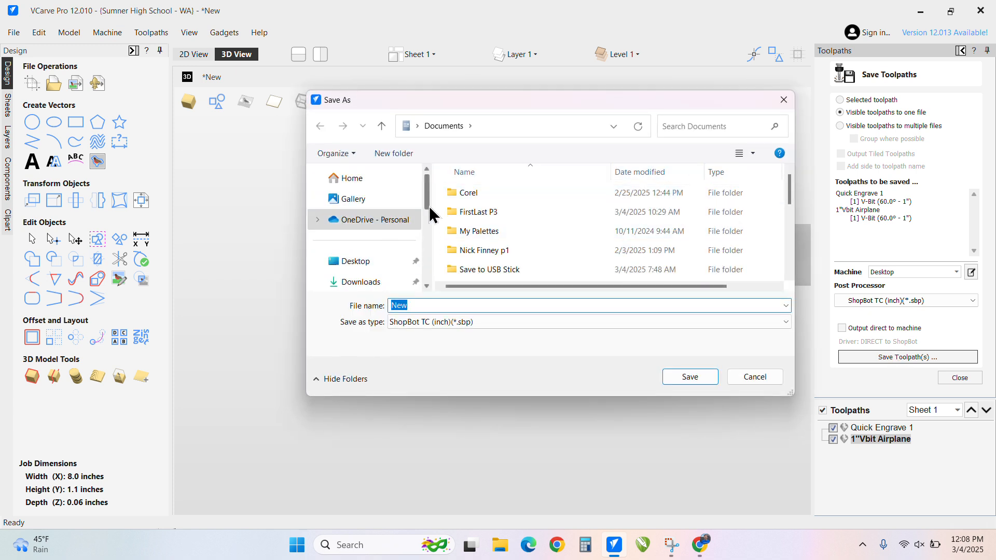
left_click_drag(427, 203, 427, 217)
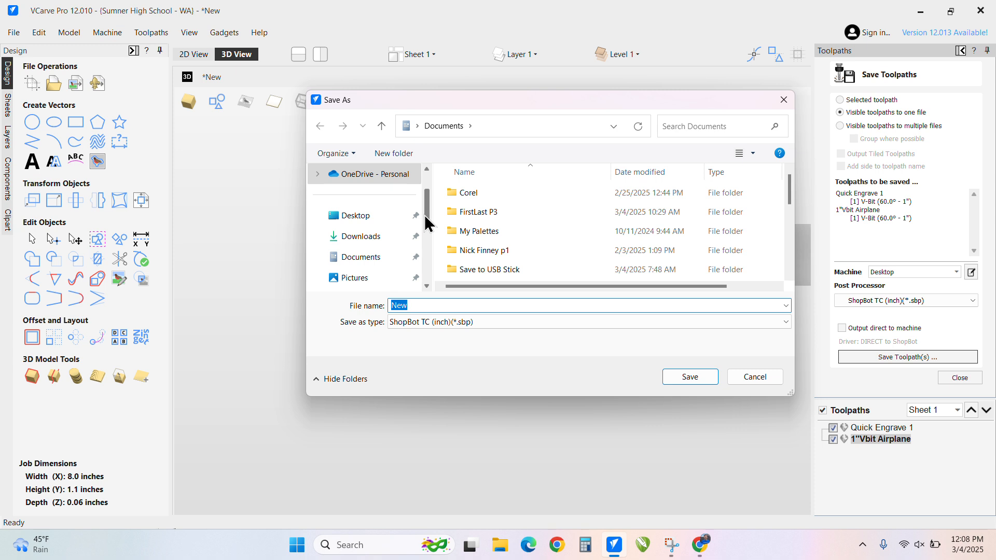
left_click(374, 260)
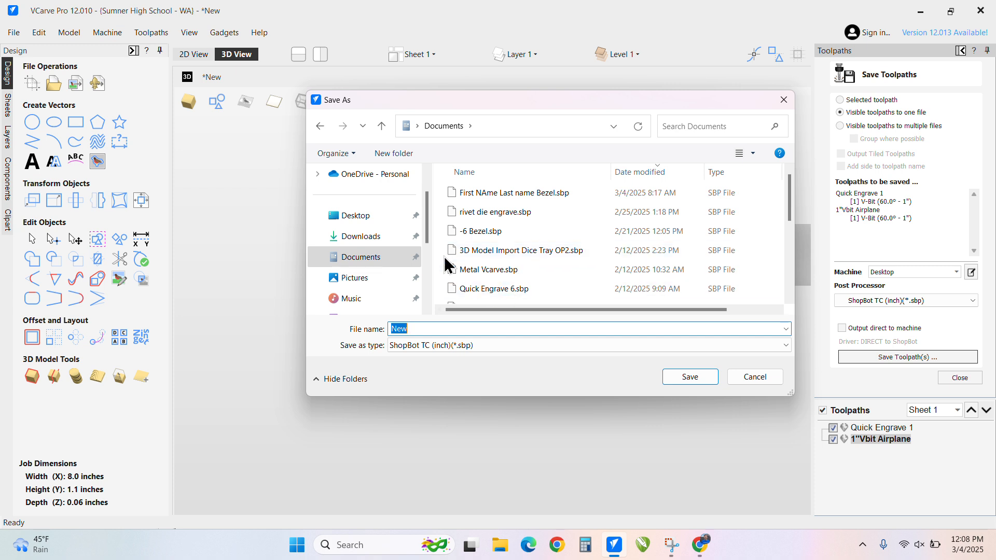
left_click(386, 153)
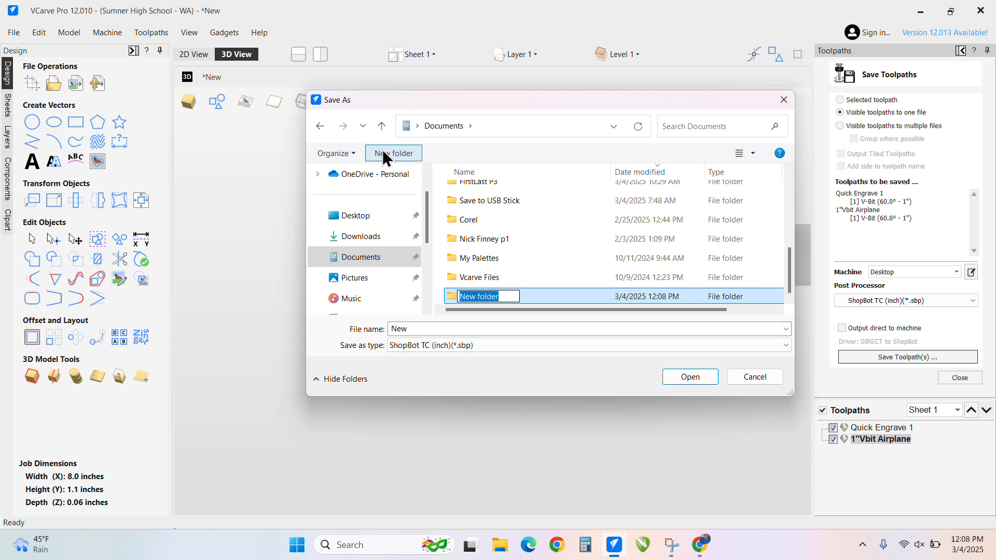
type("FirstLAstP1")
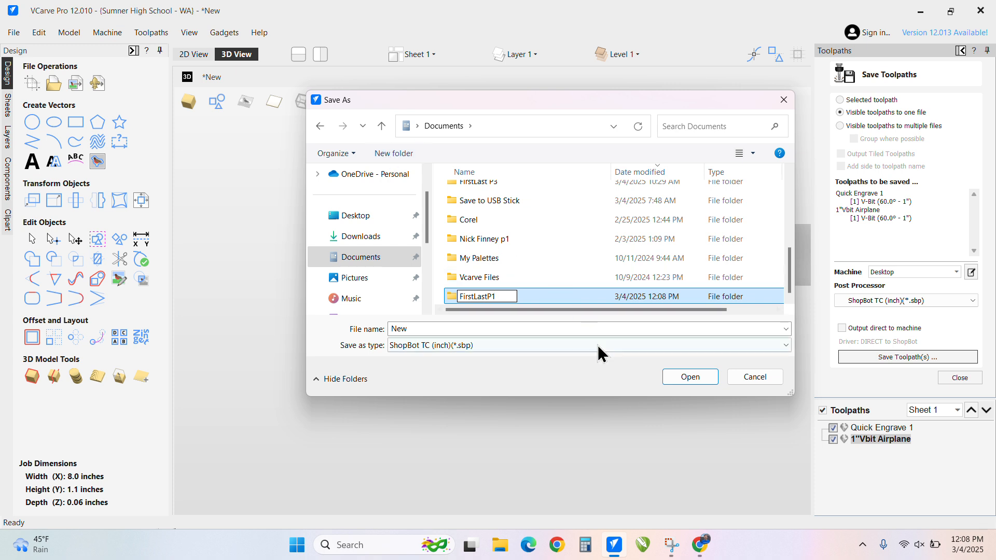
left_click(683, 375)
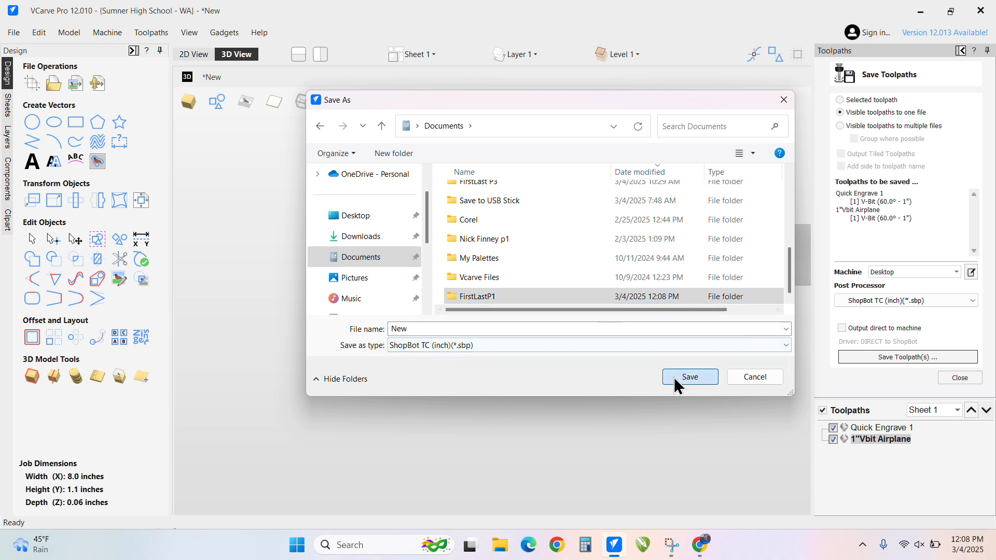
left_click(674, 378)
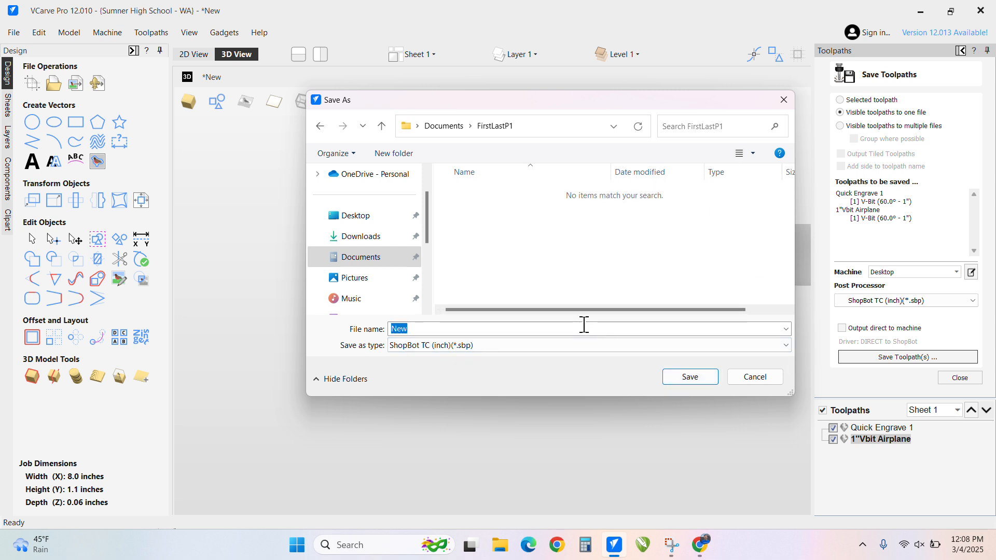
key("Return")
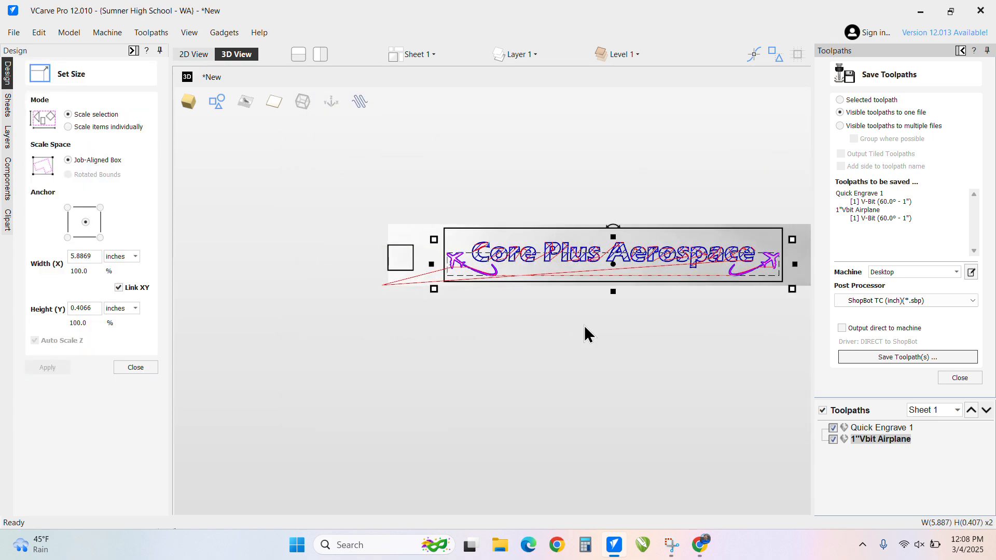